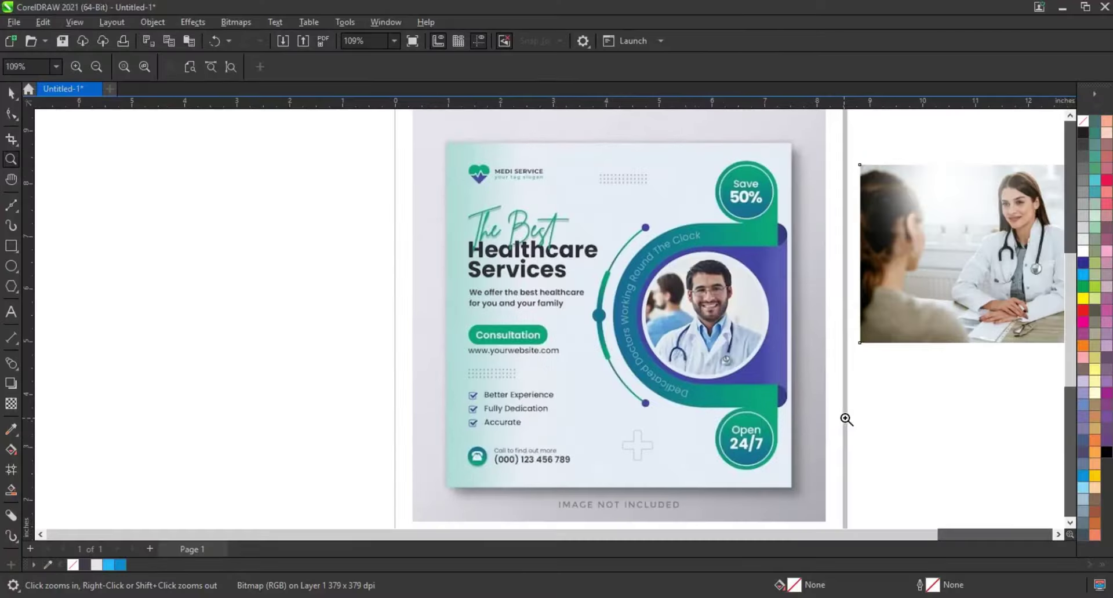
Step: Zoom out, then frame the reference flyer and the blank canvas to its left
{"action": "right_click", "coordinate": [844, 418]}
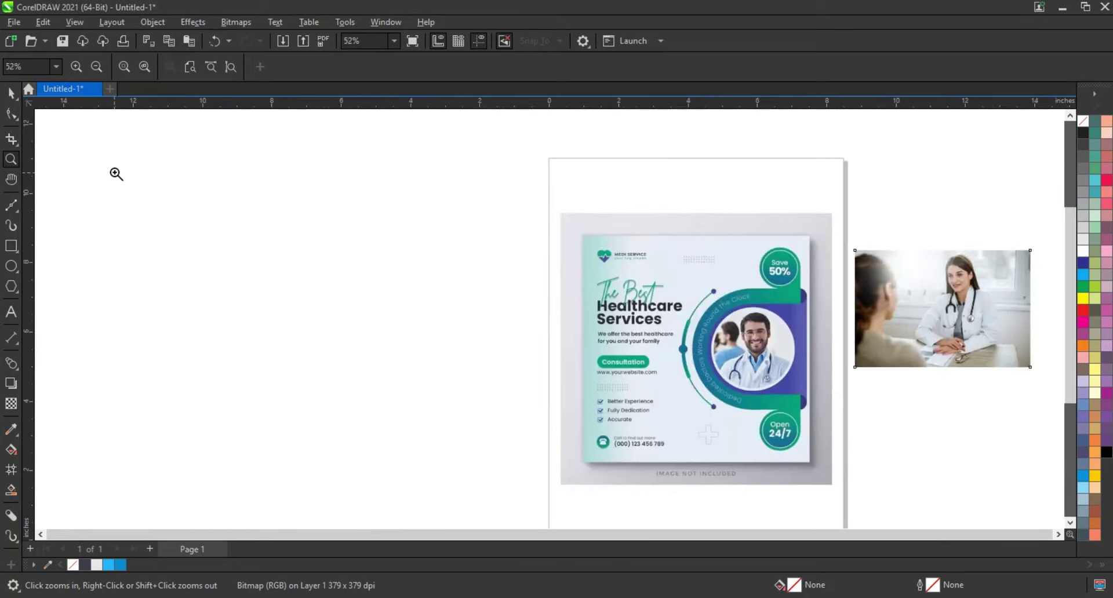
{"action": "left_click_drag", "start_coordinate": [114, 174], "coordinate": [823, 508]}
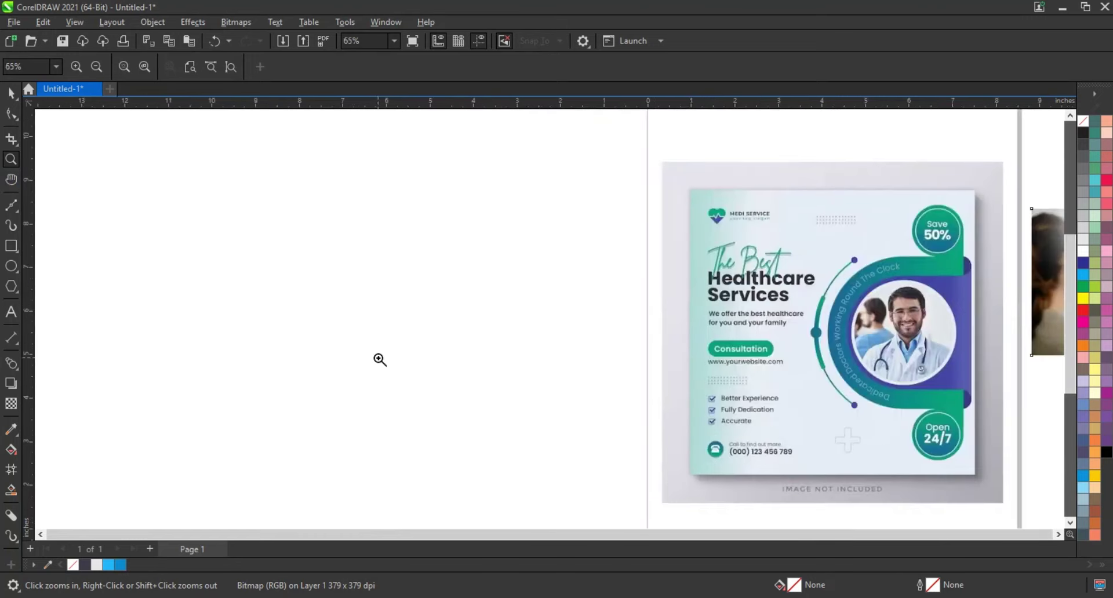
{"action": "left_click", "coordinate": [11, 245]}
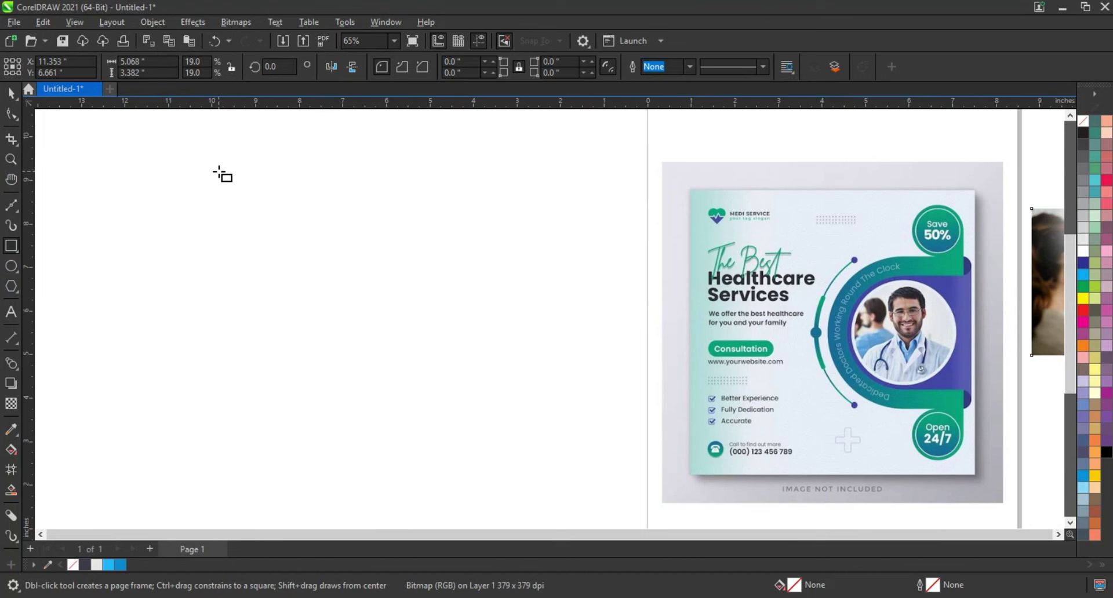
Step: Draw a 7.282-inch square frame on the blank canvas with a 1.0 mm outline
{"action": "left_click_drag", "start_coordinate": [218, 171], "coordinate": [387, 470]}
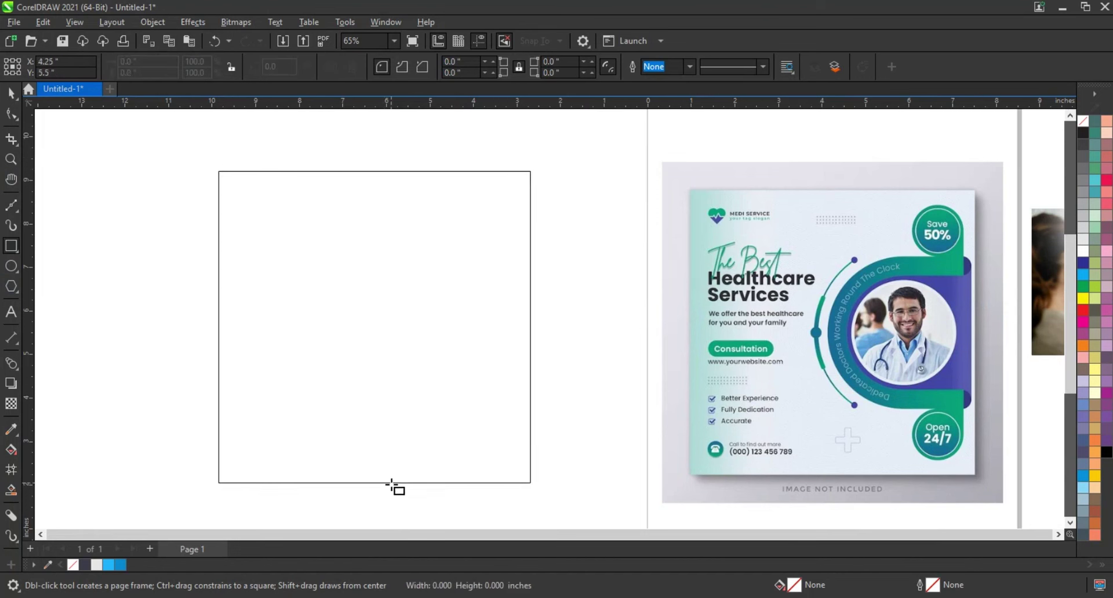
{"action": "left_click_drag", "start_coordinate": [386, 470], "coordinate": [392, 489]}
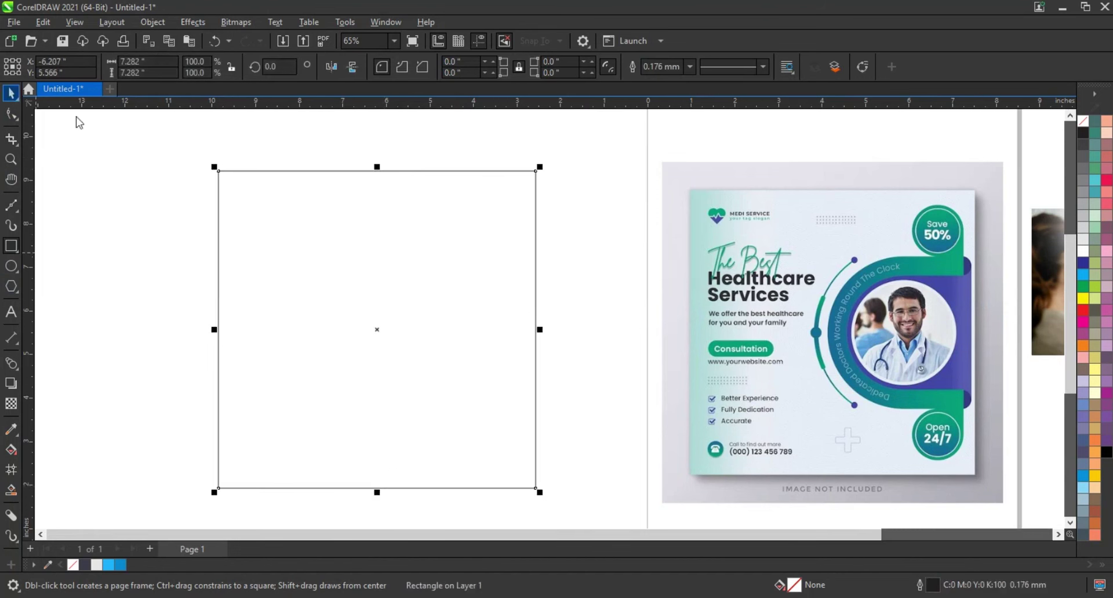
{"action": "key", "text": "space"}
{"action": "left_click", "coordinate": [690, 67]}
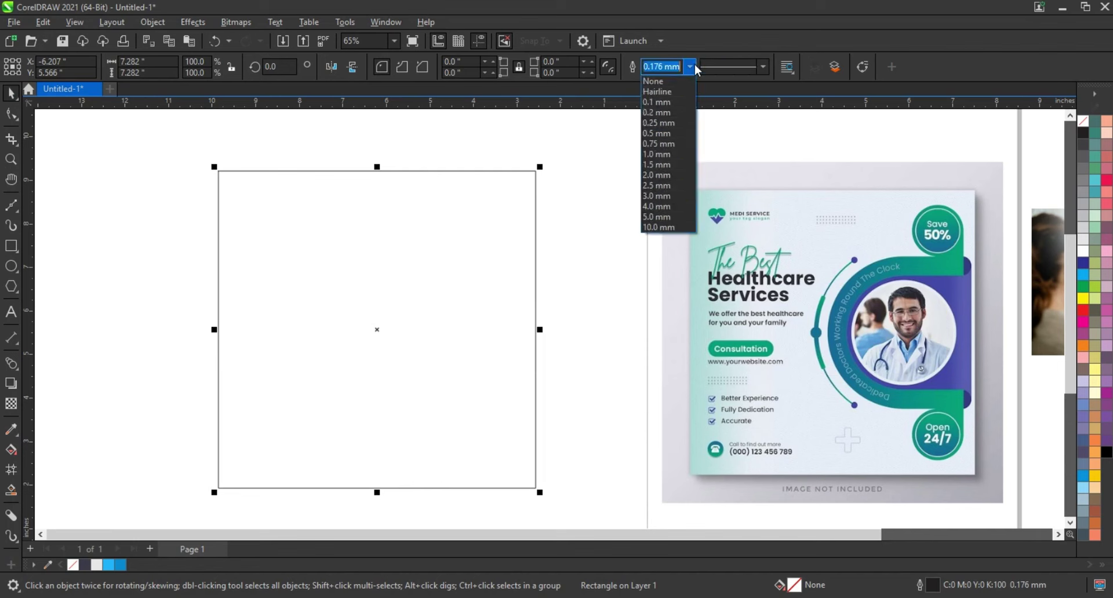
{"action": "left_click", "coordinate": [667, 155]}
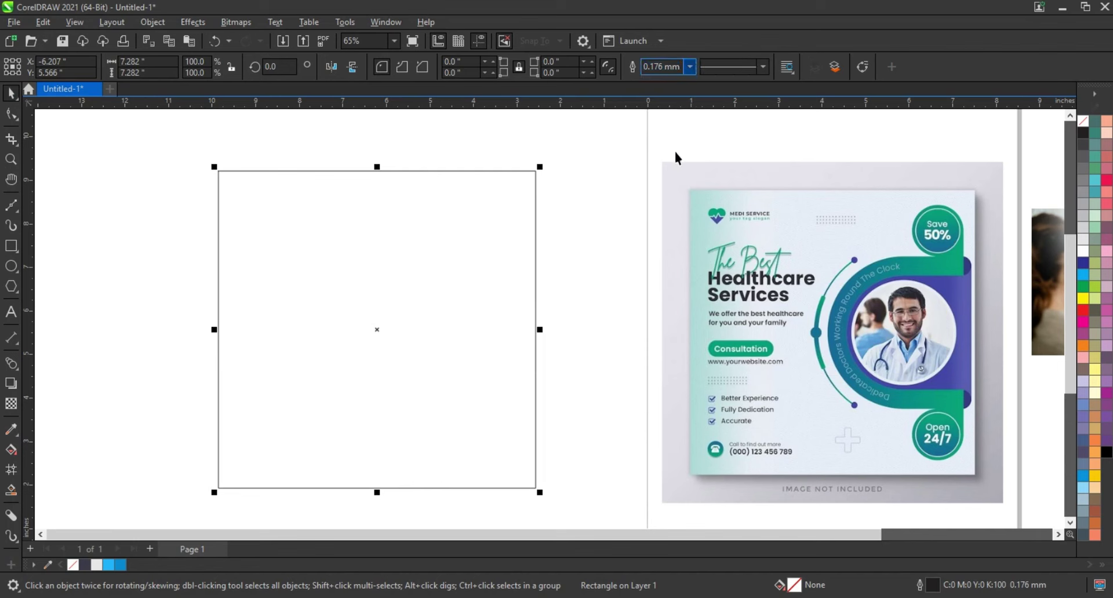
{"action": "left_click", "coordinate": [601, 198]}
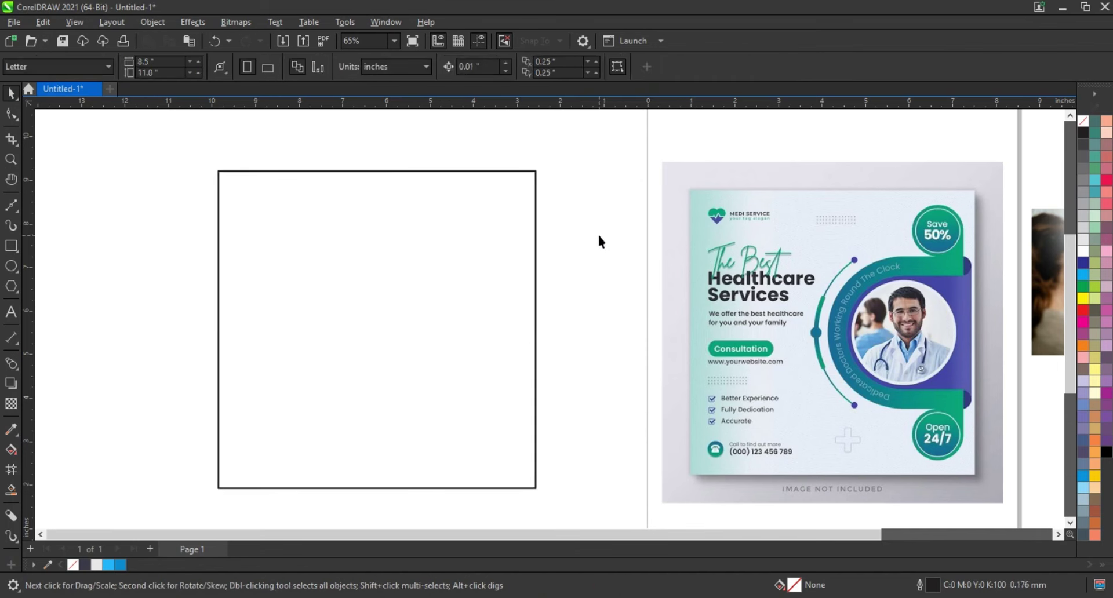
{"action": "left_click", "coordinate": [11, 245]}
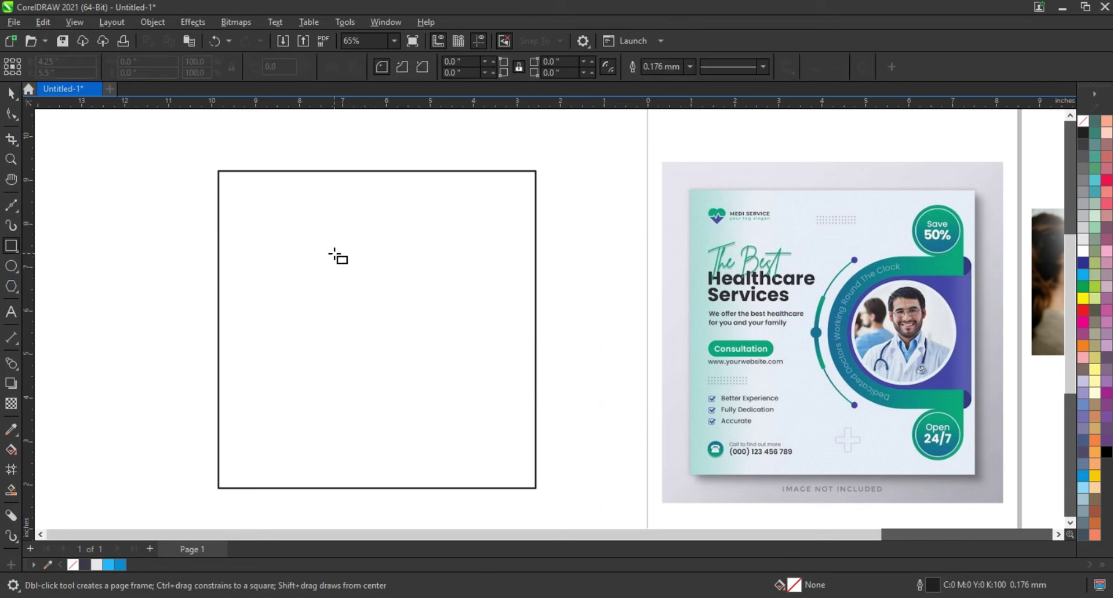
Step: Draw a 5.956 × 3.449 inch rectangle and round its left corners to 1.725 inches
{"action": "mouse_move", "coordinate": [364, 251]}
{"action": "left_mouse_down"}
{"action": "mouse_move", "coordinate": [583, 397]}
{"action": "mouse_move", "coordinate": [623, 400]}
{"action": "left_mouse_up"}
{"action": "key", "text": "F10"}
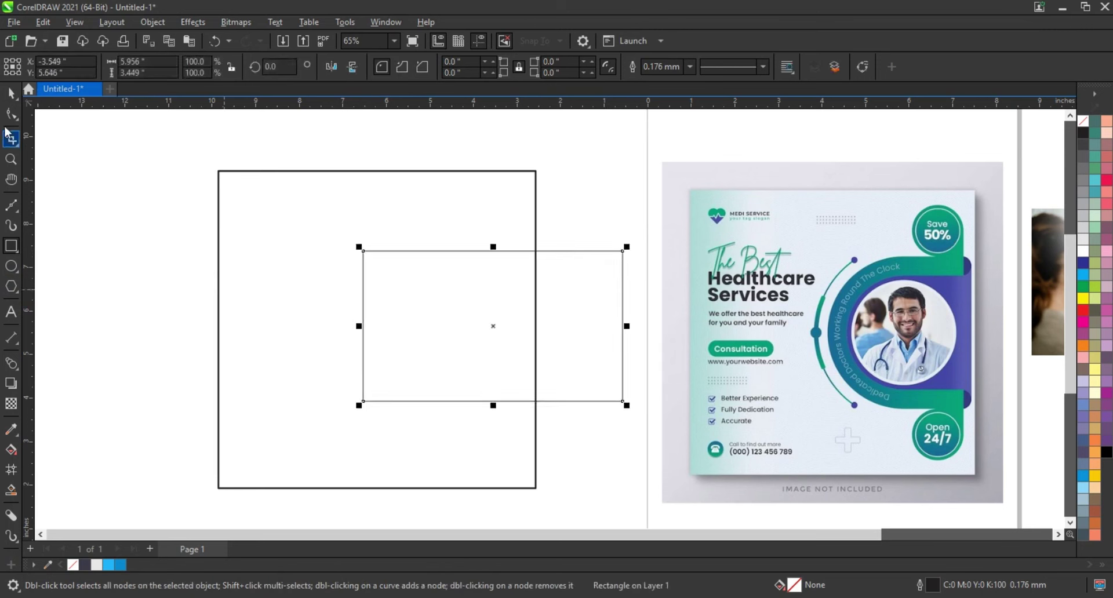
{"action": "left_click_drag", "start_coordinate": [398, 246], "coordinate": [439, 365]}
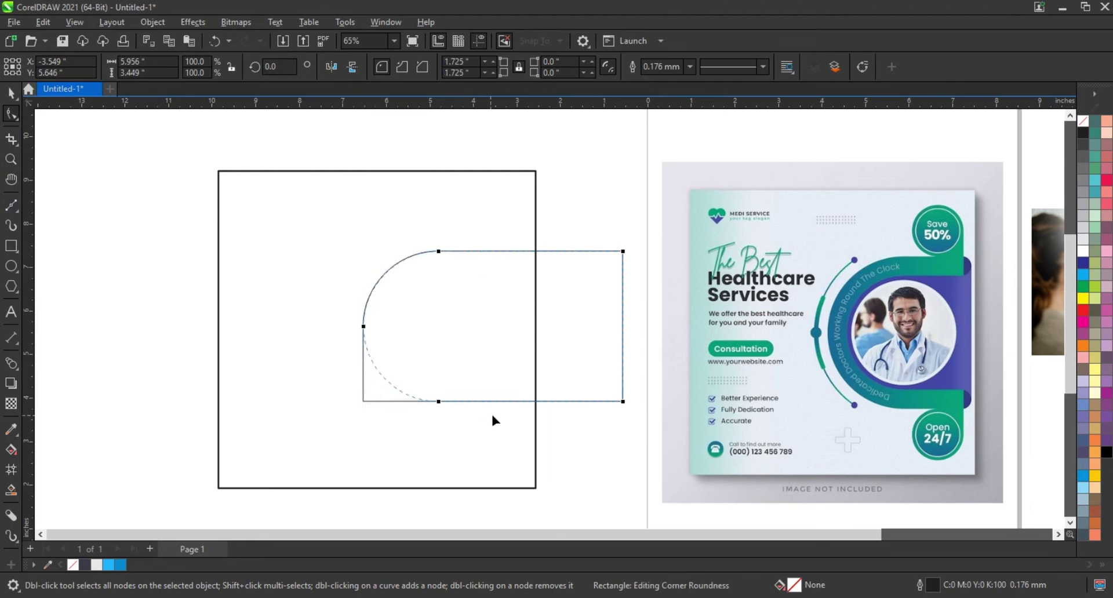
{"action": "left_click", "coordinate": [11, 93]}
Step: Nudge the rounded rectangle slightly left over the square's right edge
{"action": "key", "text": "ctrl+a"}
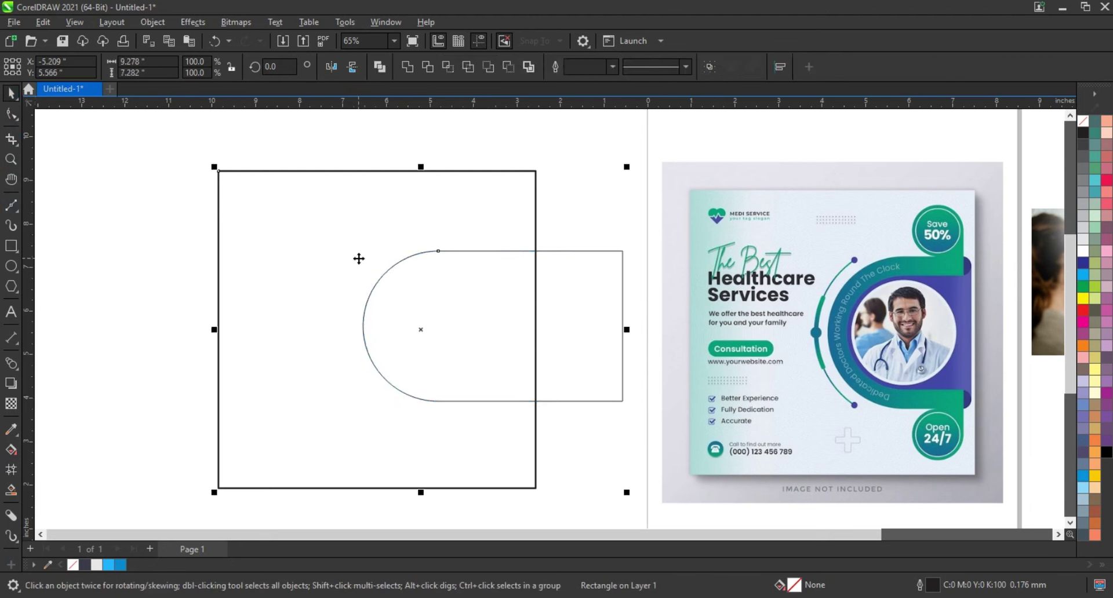
{"action": "left_click", "coordinate": [127, 251]}
{"action": "left_click", "coordinate": [559, 331]}
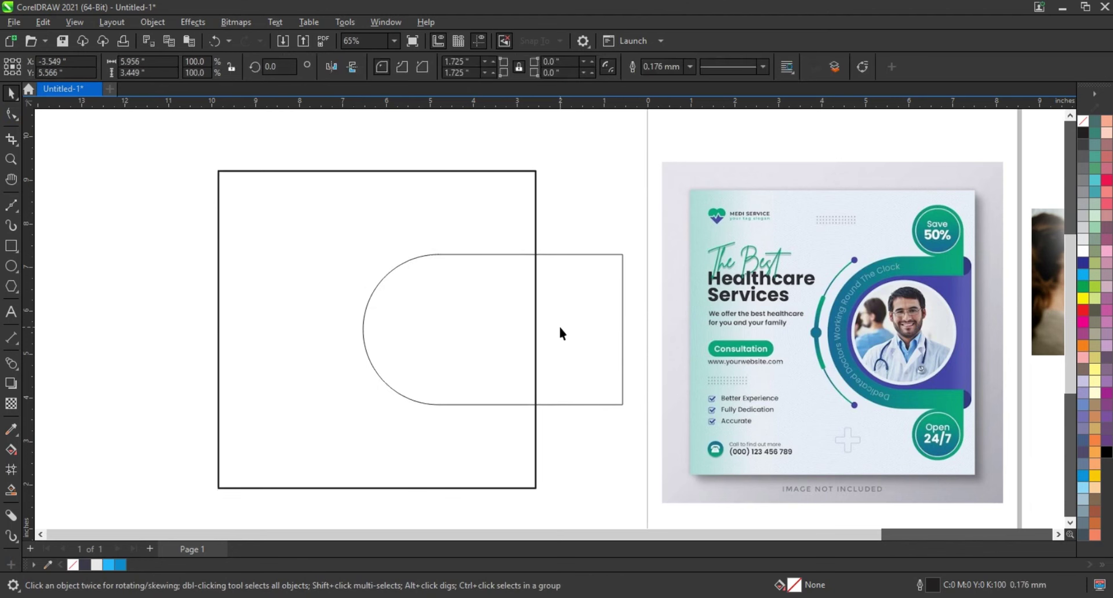
{"action": "left_click_drag", "start_coordinate": [560, 332], "coordinate": [534, 323]}
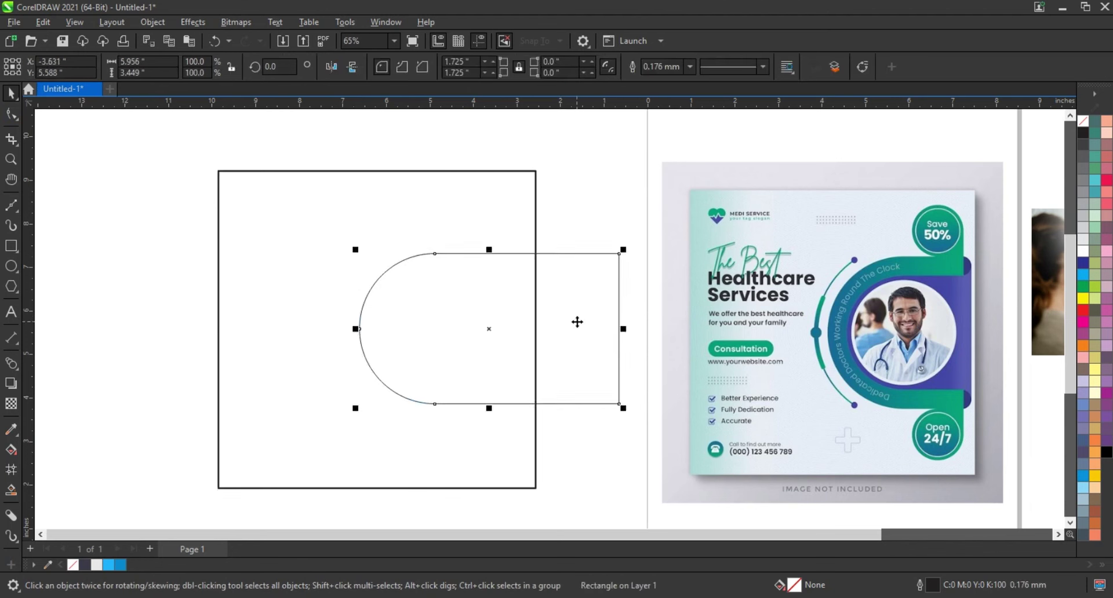
{"action": "left_click", "coordinate": [11, 364]}
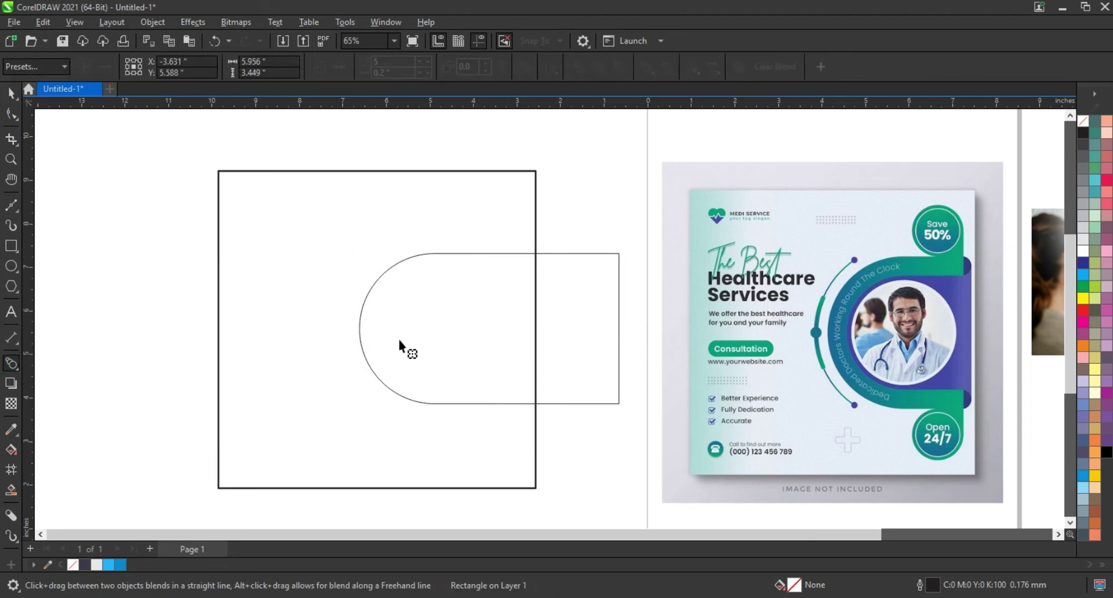
Step: Add a 0.405-inch inside contour to the rounded shape and break it apart
{"action": "left_click_drag", "start_coordinate": [471, 255], "coordinate": [476, 278]}
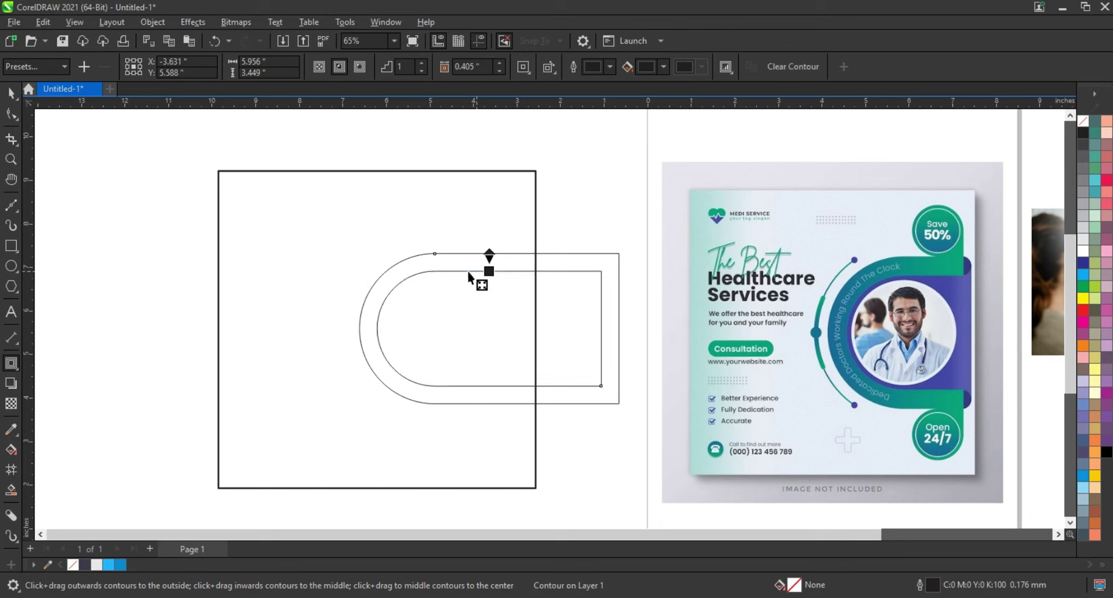
{"action": "left_click", "coordinate": [11, 92]}
{"action": "left_click", "coordinate": [153, 21]}
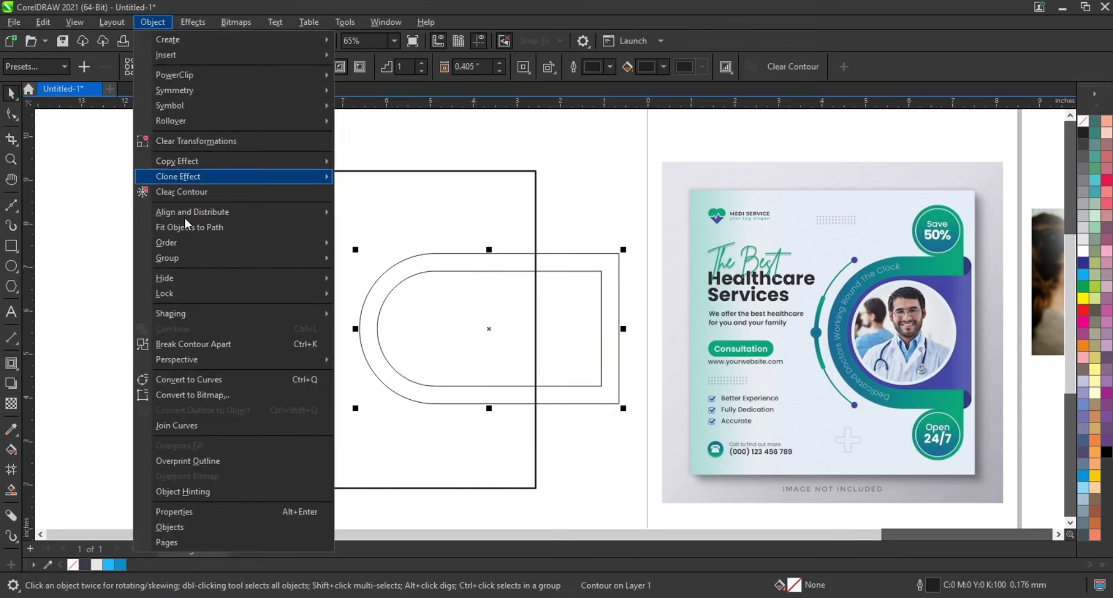
{"action": "left_click", "coordinate": [194, 344]}
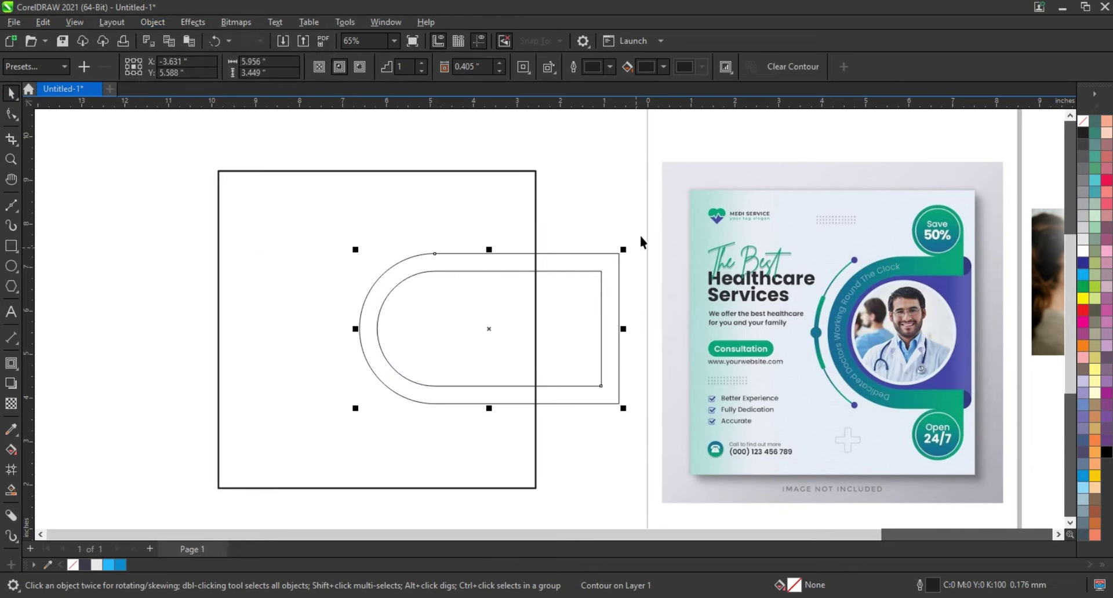
Step: Scale both shapes up together to 6.193 × 3.586 inches
{"action": "left_click_drag", "start_coordinate": [640, 239], "coordinate": [349, 430]}
{"action": "left_click_drag", "start_coordinate": [355, 249], "coordinate": [347, 241]}
{"action": "left_click_drag", "start_coordinate": [345, 410], "coordinate": [344, 413]}
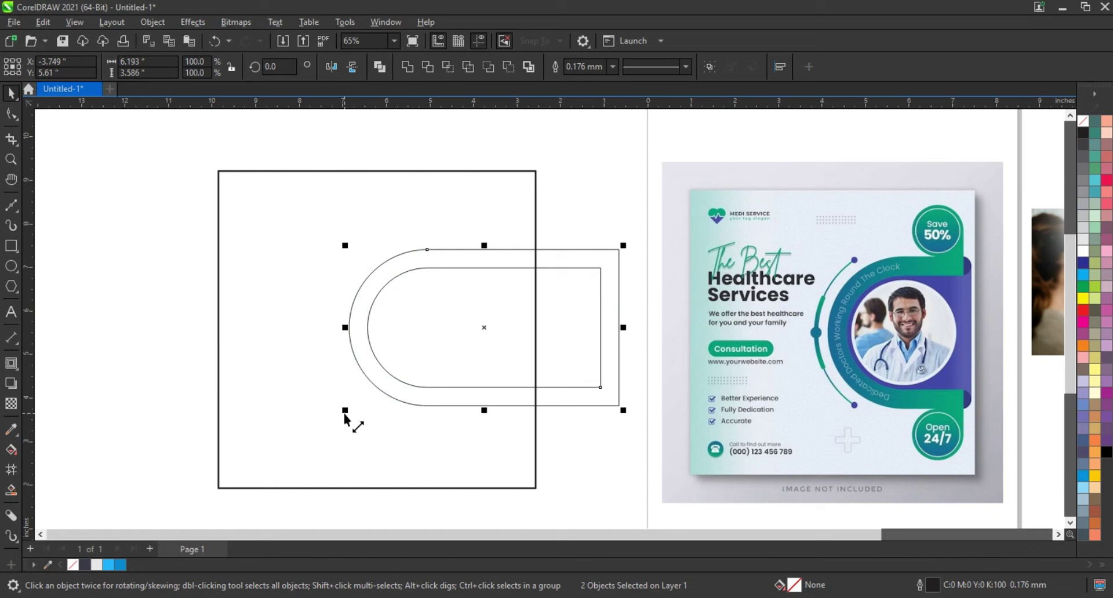
Step: Draw a 6.356-inch vertical line down through the square near its right side
{"action": "left_click", "coordinate": [583, 213]}
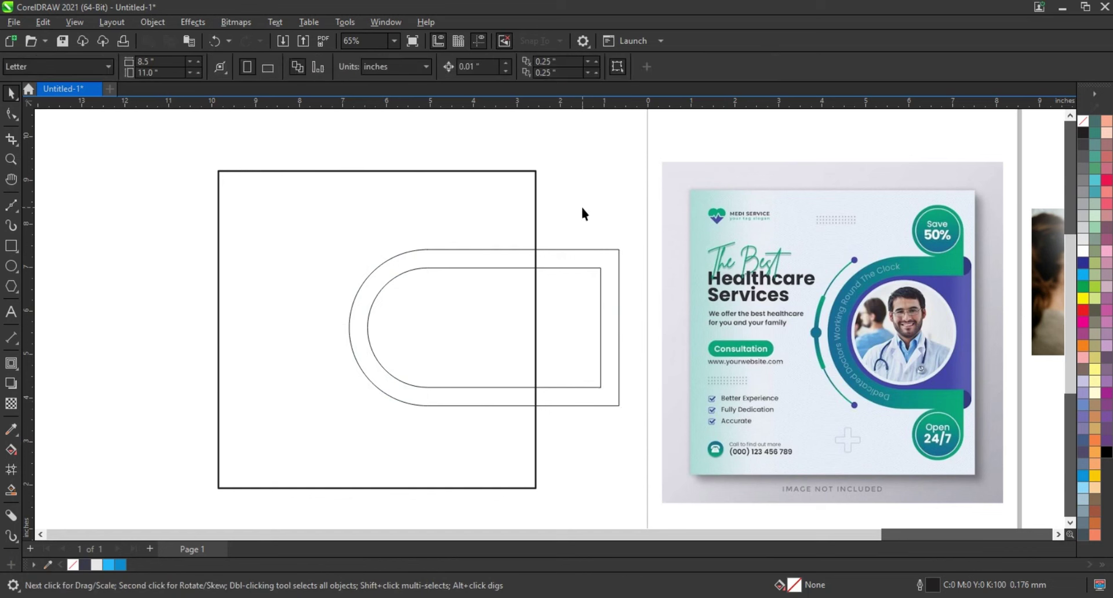
{"action": "left_click", "coordinate": [12, 206]}
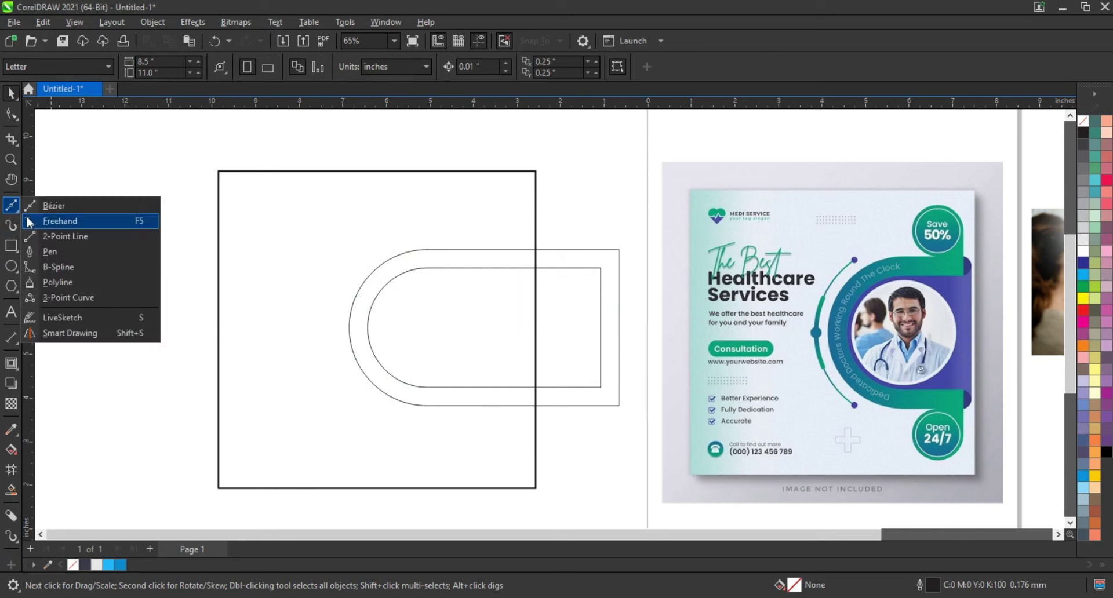
{"action": "left_click", "coordinate": [507, 193]}
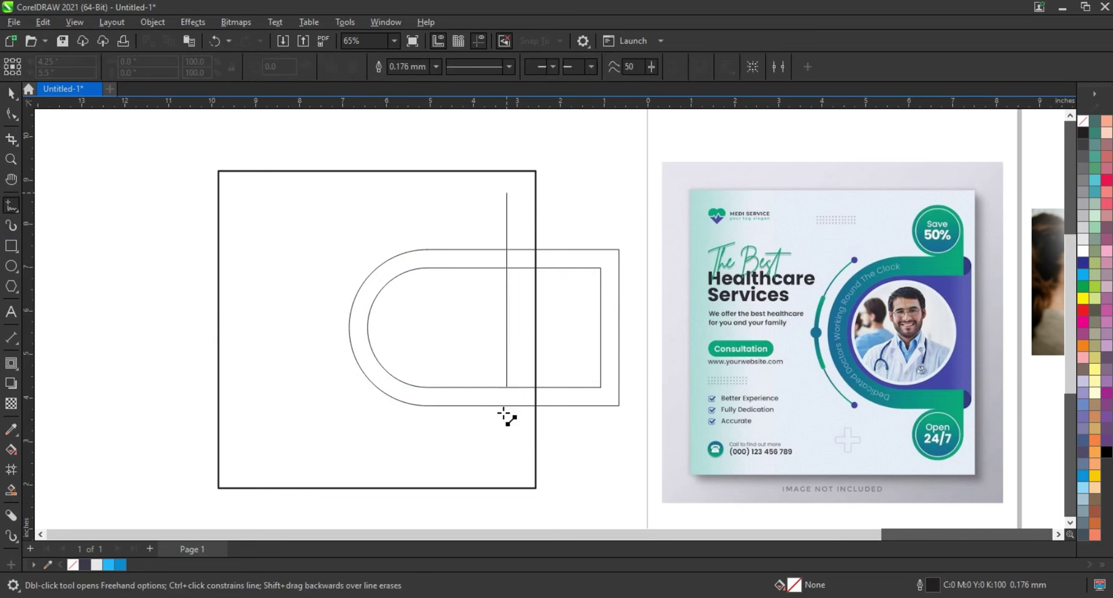
{"action": "left_click", "coordinate": [506, 471]}
{"action": "key", "text": "space"}
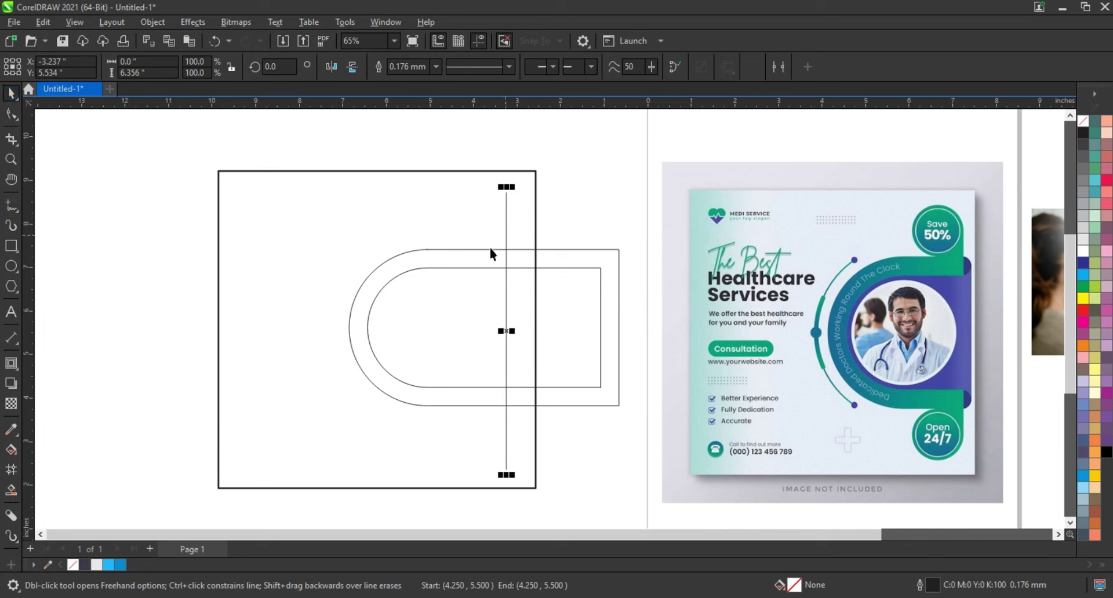
{"action": "left_click", "coordinate": [488, 250], "text": "shift"}
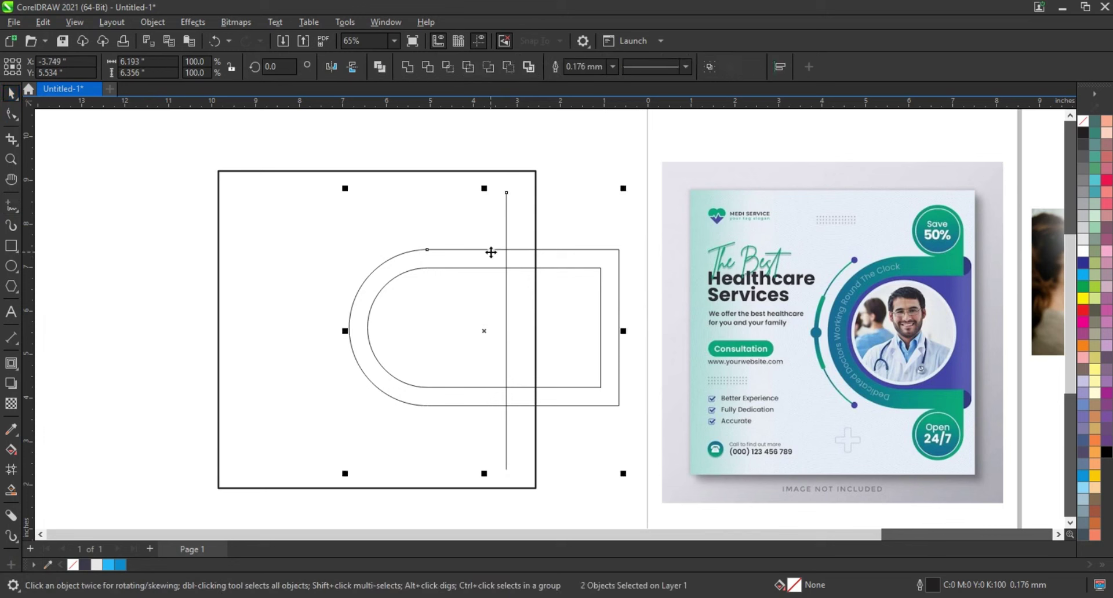
{"action": "left_click", "coordinate": [604, 198]}
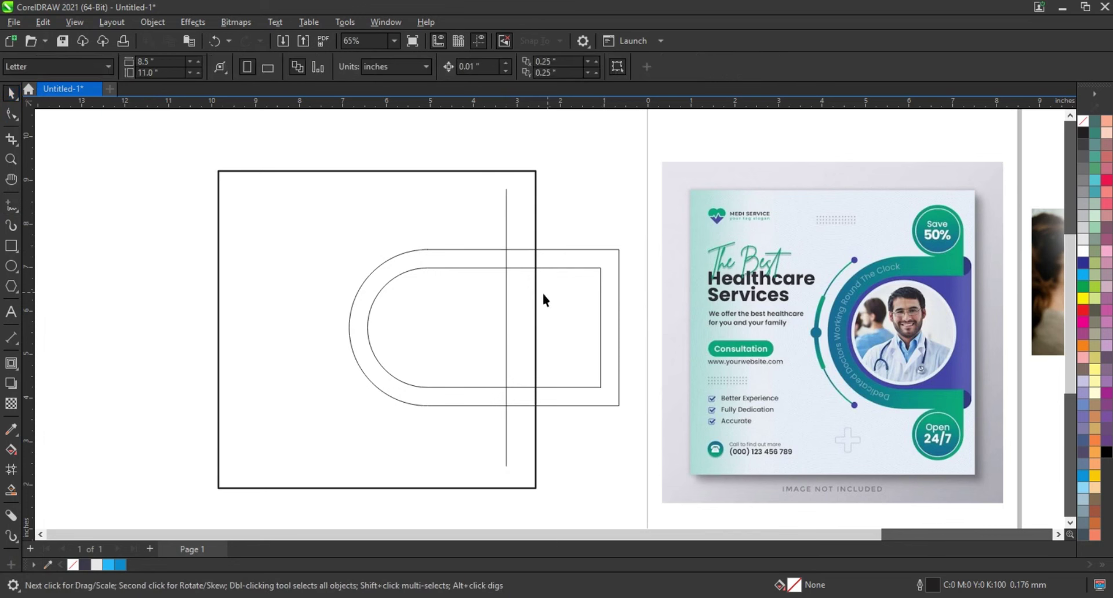
Step: Duplicate the line just to its right and nudge both lines right
{"action": "left_click", "coordinate": [506, 297]}
{"action": "left_click_drag", "start_coordinate": [509, 298], "coordinate": [521, 306]}
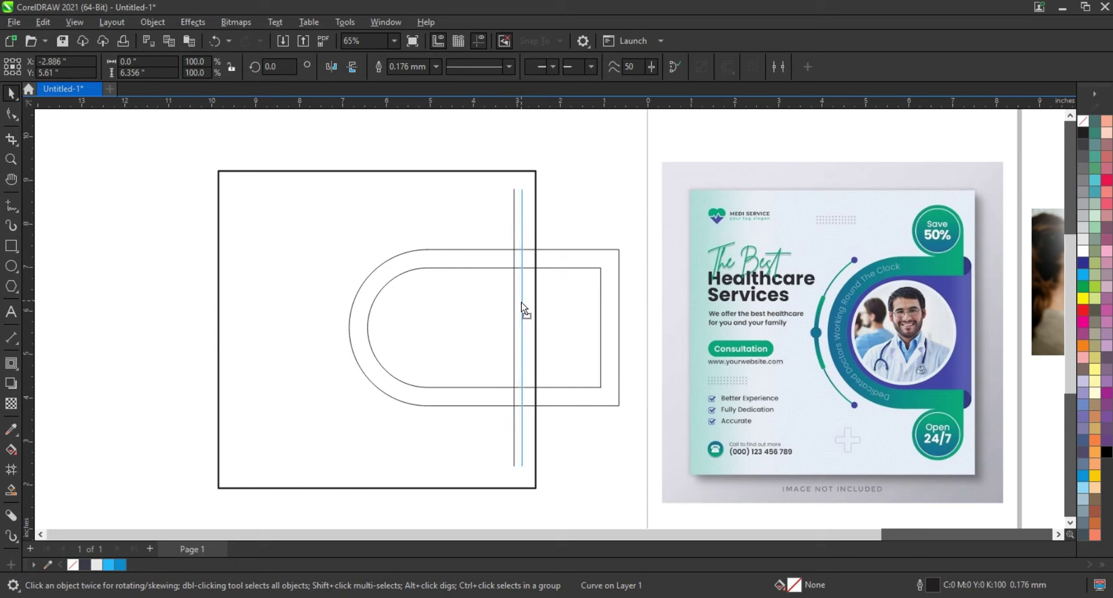
{"action": "left_click_drag", "start_coordinate": [521, 303], "coordinate": [524, 305]}
{"action": "left_click_drag", "start_coordinate": [460, 132], "coordinate": [538, 481]}
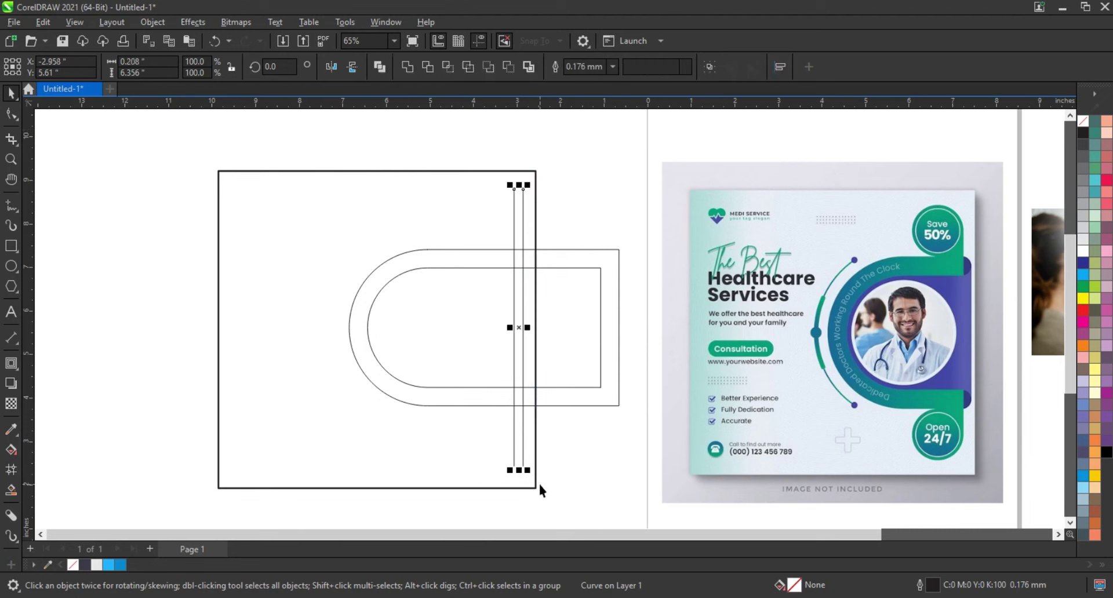
{"action": "key", "text": "Right"}
{"action": "key", "text": "Right"}
{"action": "key", "text": "Right"}
{"action": "key", "text": "Right"}
{"action": "key", "text": "Right"}
{"action": "key", "text": "Right"}
{"action": "key", "text": "Right"}
{"action": "key", "text": "Right"}
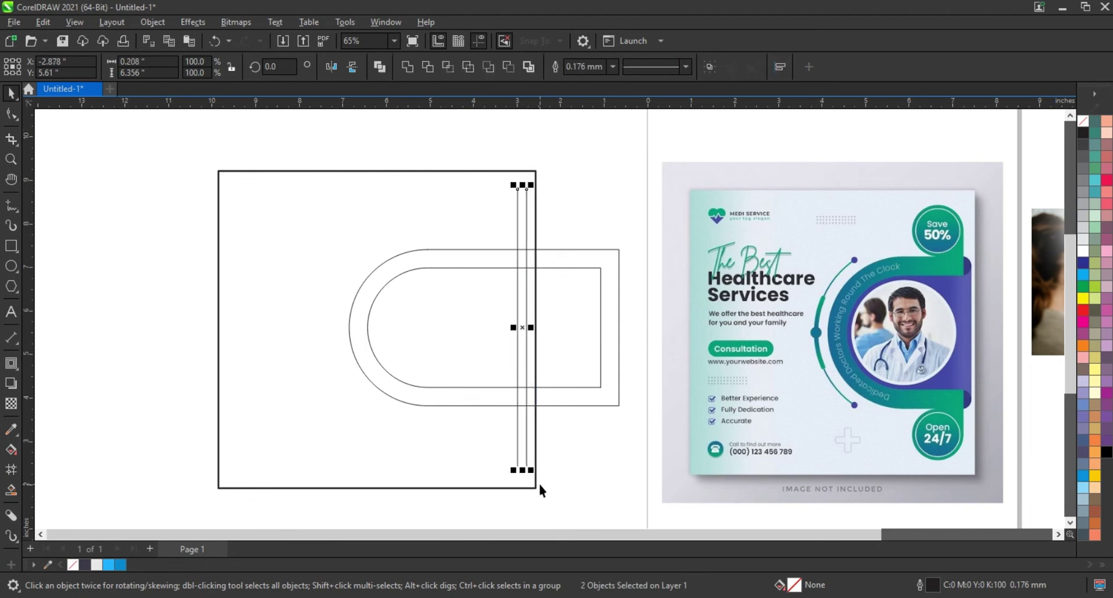
{"action": "left_click", "coordinate": [594, 455]}
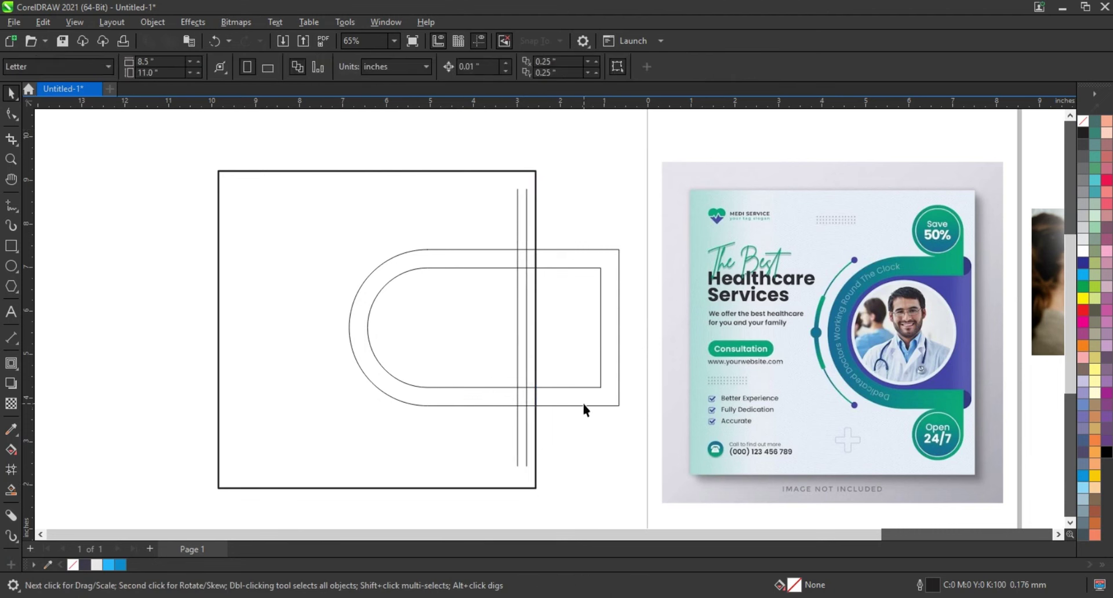
Step: Draw a 1.166-inch circle and place it at the D outline's top end
{"action": "left_click", "coordinate": [11, 266]}
{"action": "left_click_drag", "start_coordinate": [457, 190], "coordinate": [488, 242]}
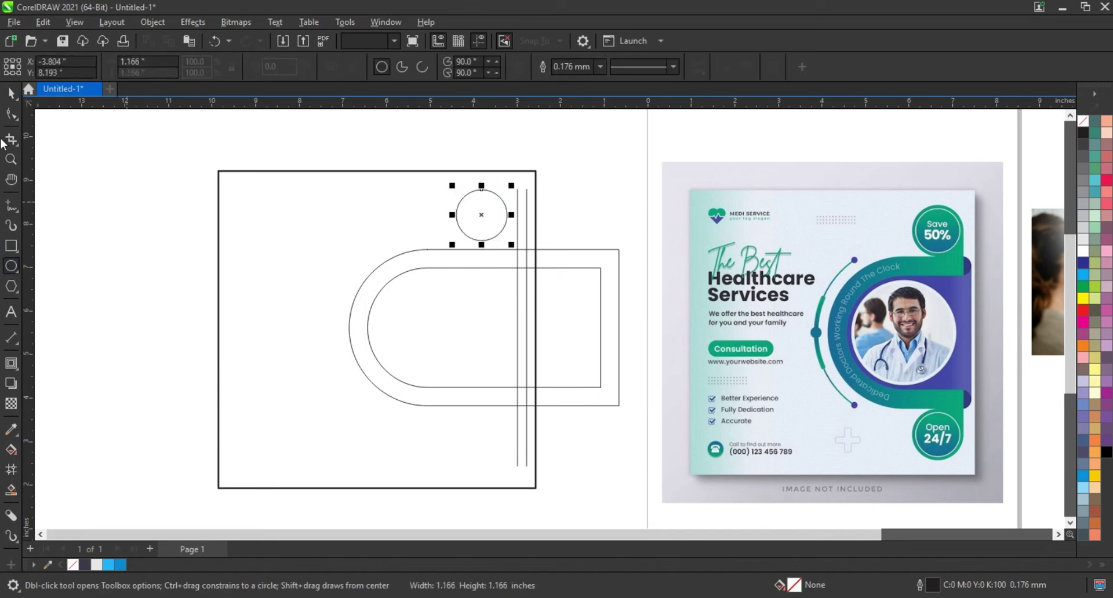
{"action": "key", "text": "space"}
{"action": "left_click", "coordinate": [476, 250], "text": "shift"}
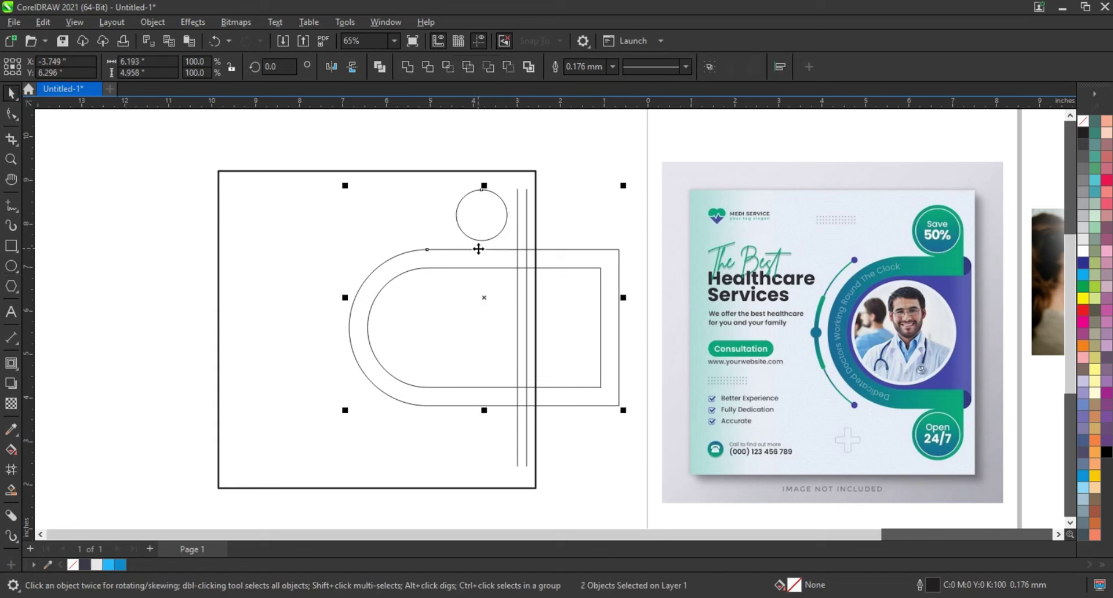
{"action": "left_click", "coordinate": [559, 241]}
{"action": "mouse_move", "coordinate": [483, 244]}
{"action": "left_mouse_down"}
{"action": "mouse_move", "coordinate": [494, 290]}
{"action": "mouse_move", "coordinate": [483, 306]}
{"action": "mouse_move", "coordinate": [481, 235]}
{"action": "left_mouse_up"}
{"action": "left_click", "coordinate": [518, 235], "text": "shift"}
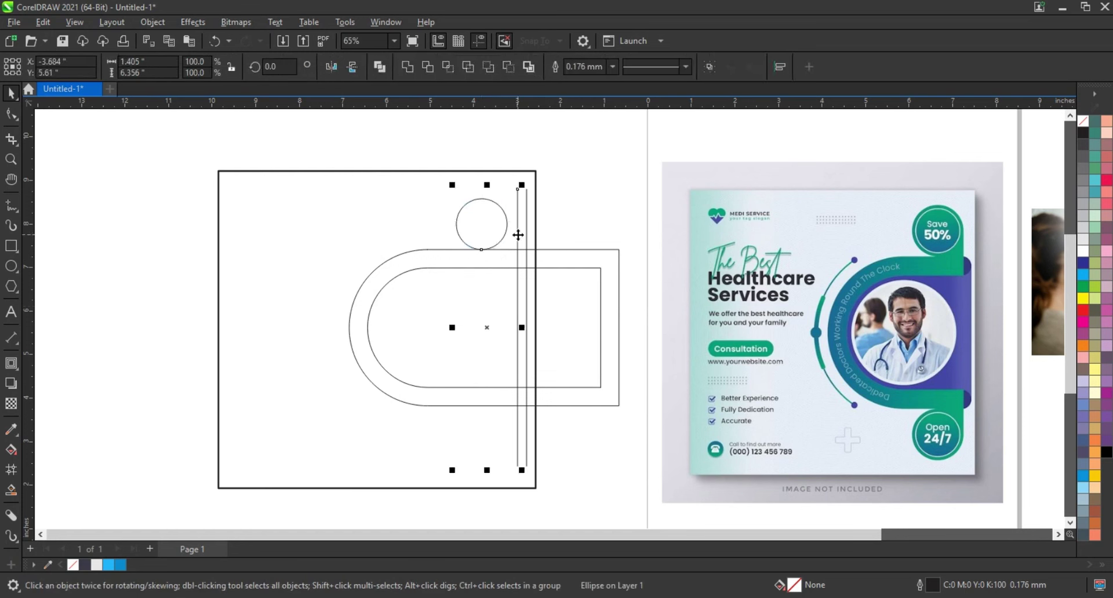
{"action": "left_click_drag", "start_coordinate": [529, 242], "coordinate": [590, 216]}
{"action": "left_click", "coordinate": [568, 224]}
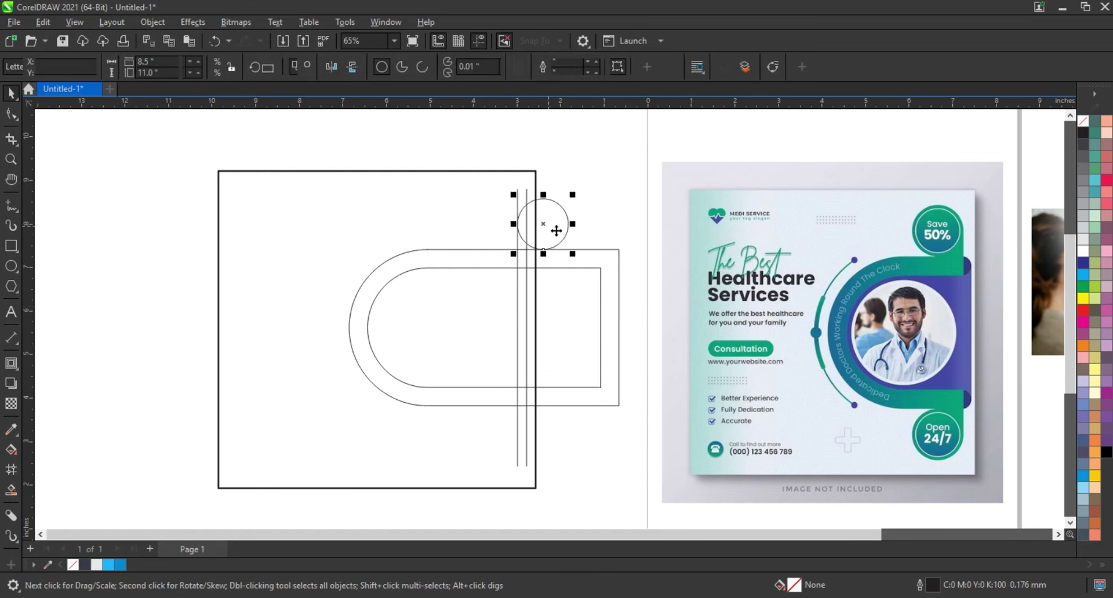
{"action": "left_click_drag", "start_coordinate": [513, 224], "coordinate": [502, 226]}
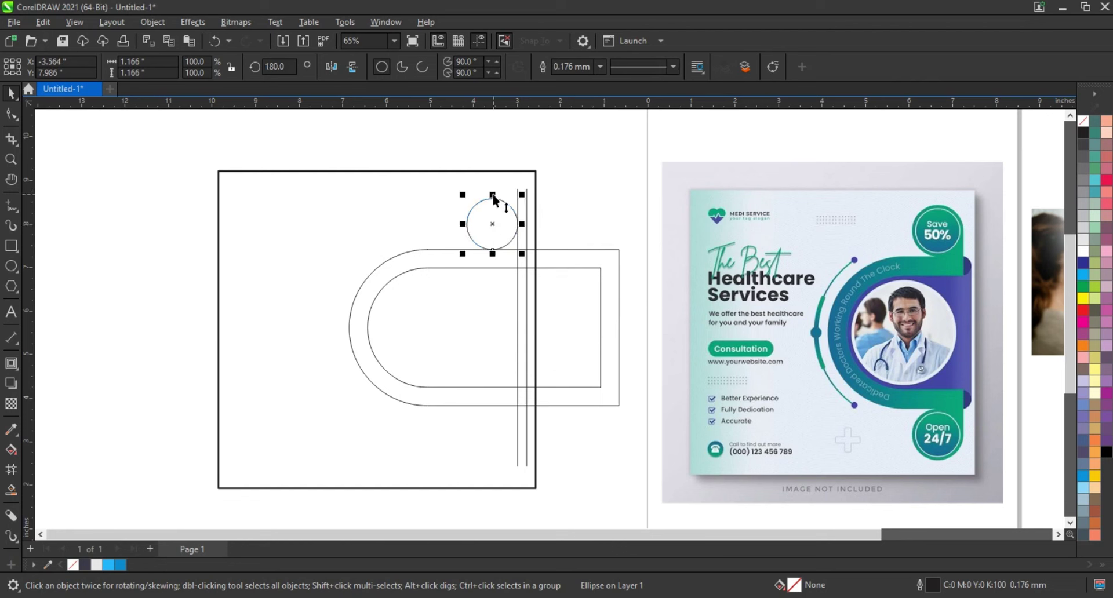
Step: Mirror a copy of the circle down to just below the outline's bottom end
{"action": "left_click_drag", "start_coordinate": [492, 194], "coordinate": [496, 256]}
{"action": "left_click", "coordinate": [502, 405]}
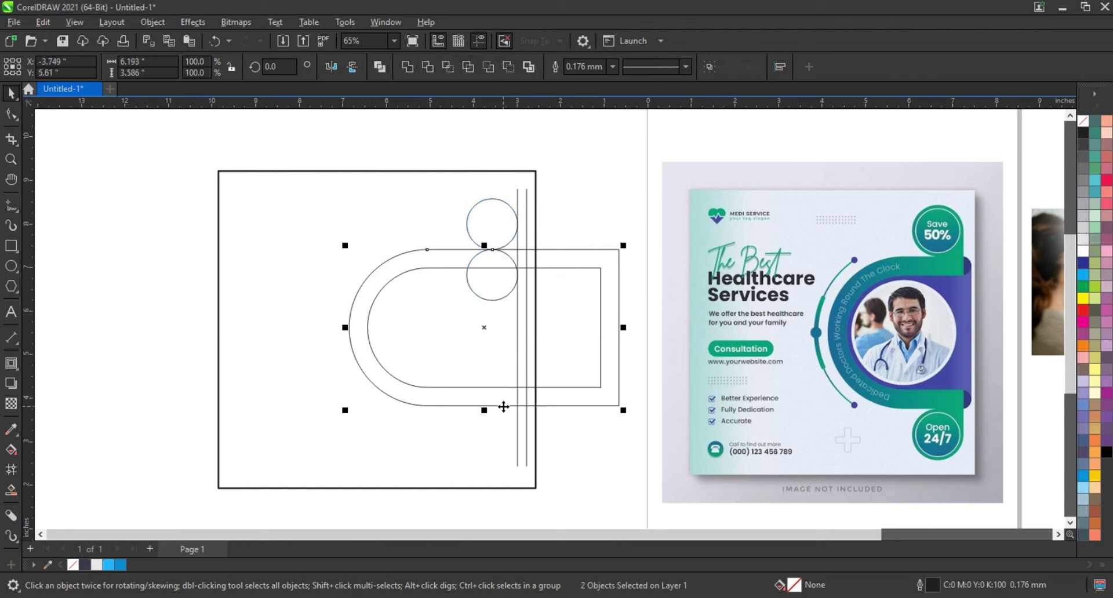
{"action": "key", "text": "b"}
{"action": "left_click", "coordinate": [640, 398]}
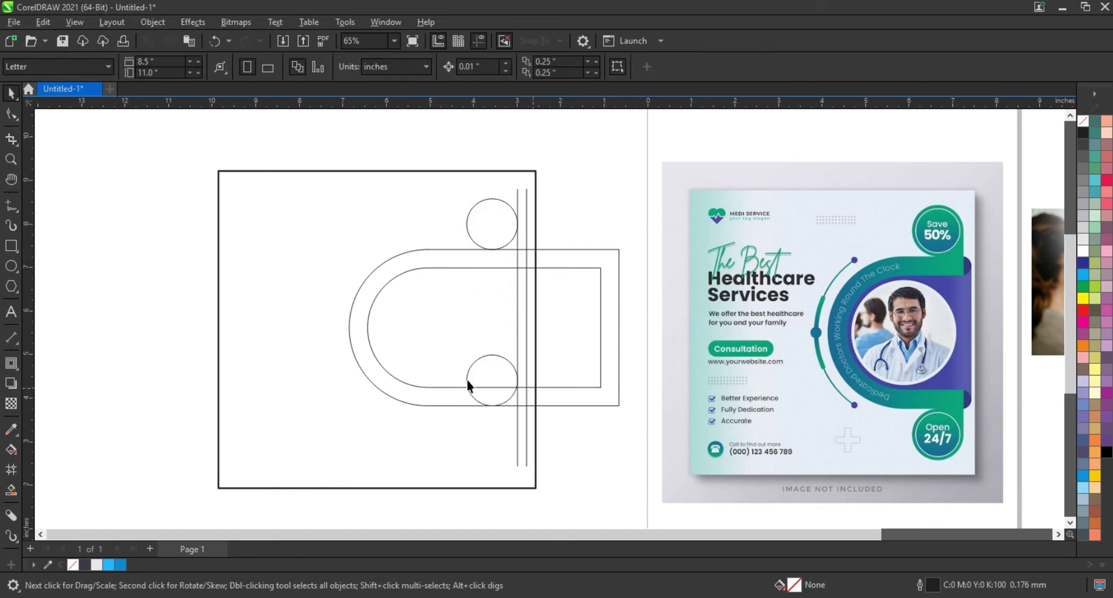
{"action": "left_click_drag", "start_coordinate": [483, 363], "coordinate": [495, 404]}
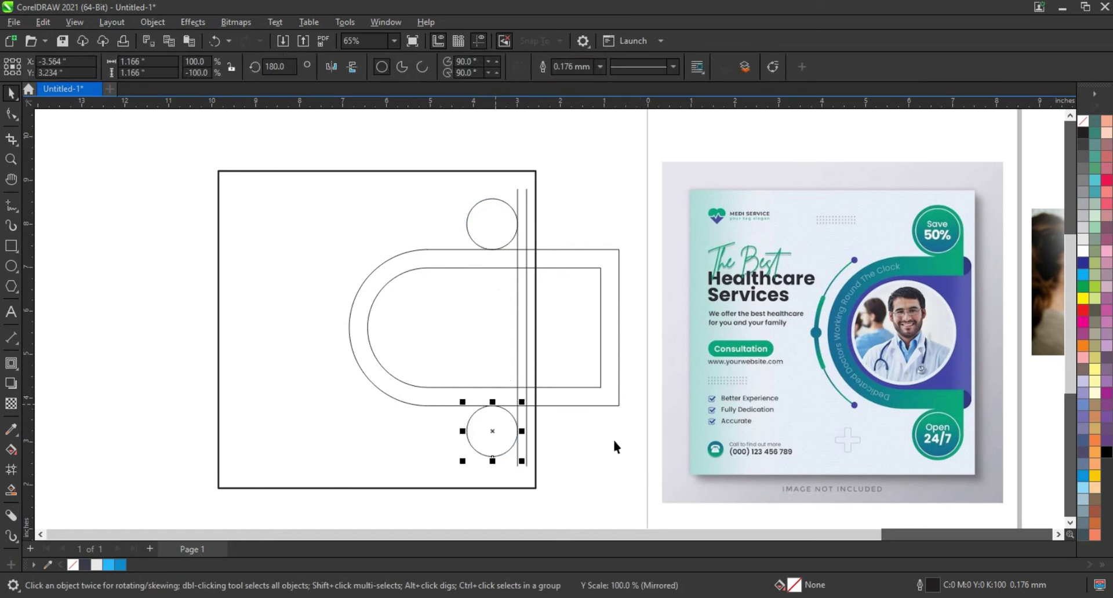
{"action": "left_click", "coordinate": [599, 400]}
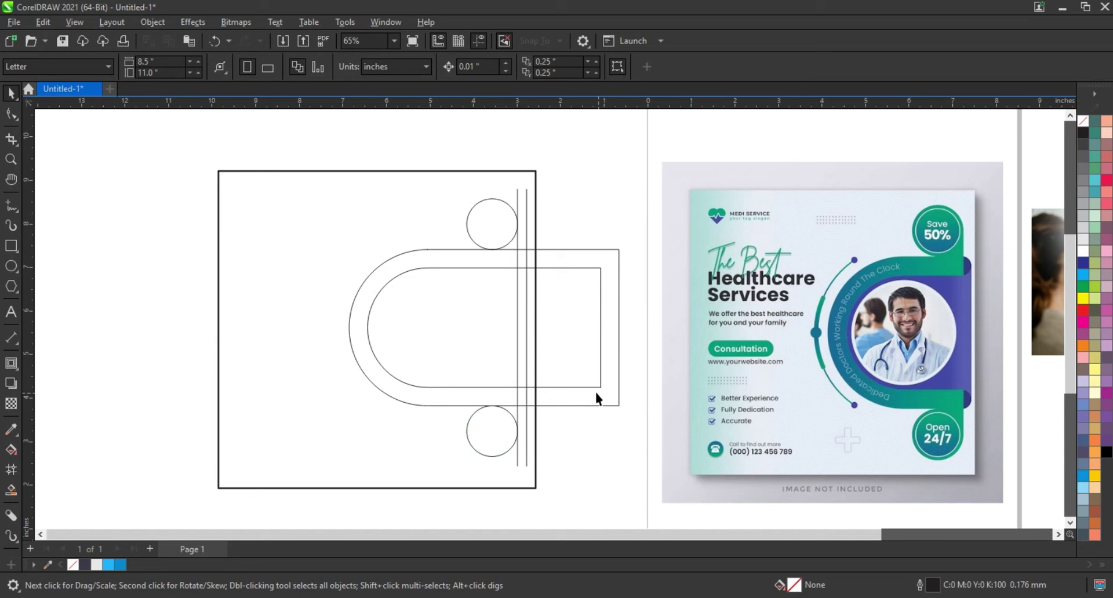
Step: Smart Fill the upper circle, the D-shaped band and the lower circle grey
{"action": "left_click", "coordinate": [11, 490]}
{"action": "left_click", "coordinate": [491, 224]}
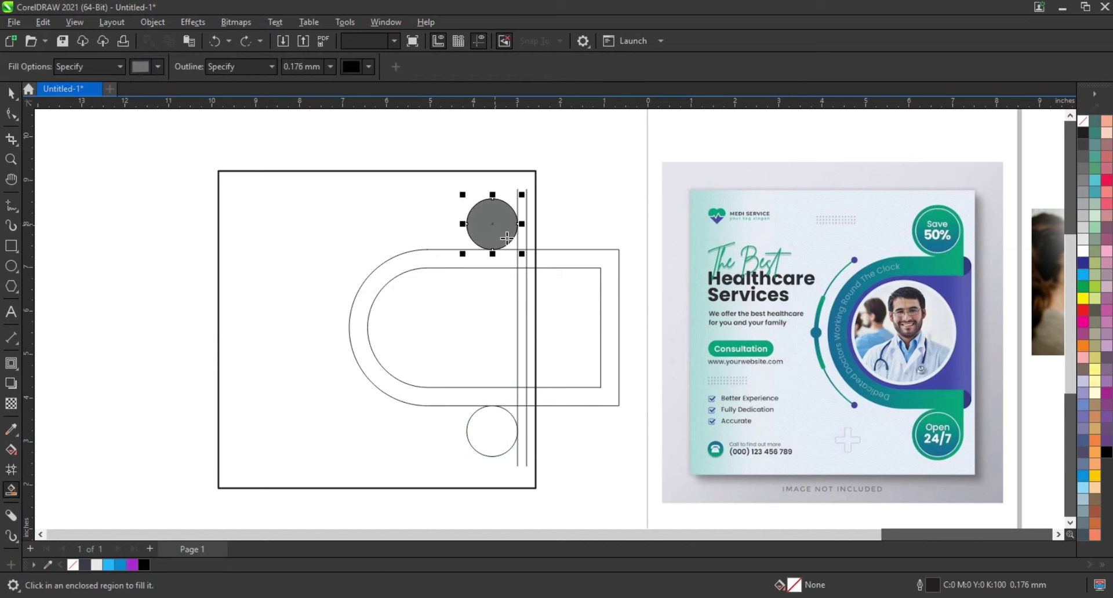
{"action": "left_click", "coordinate": [505, 259]}
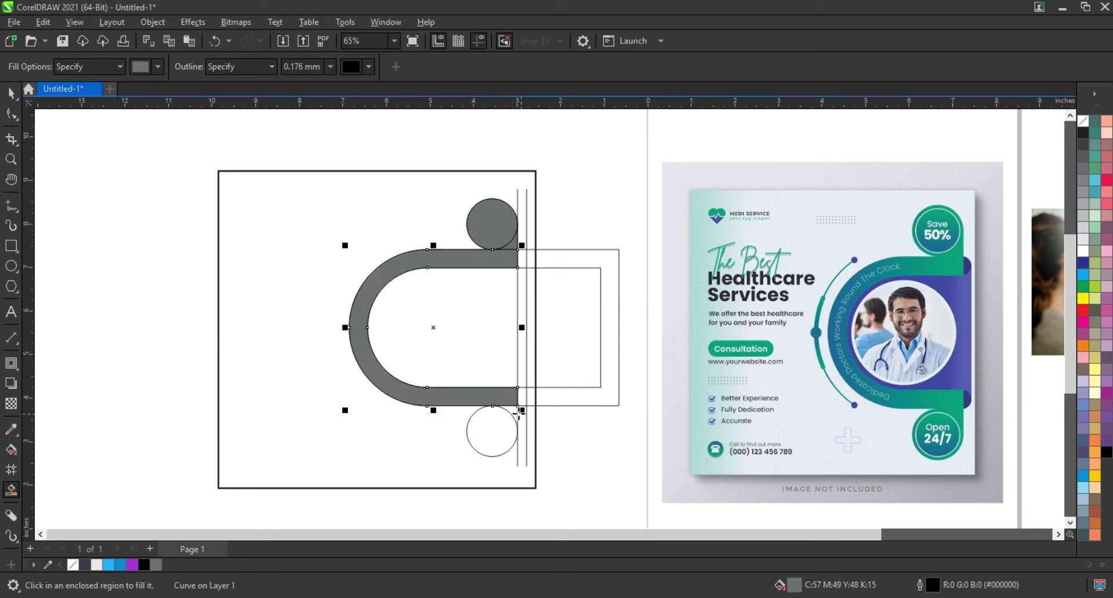
{"action": "left_click", "coordinate": [496, 432]}
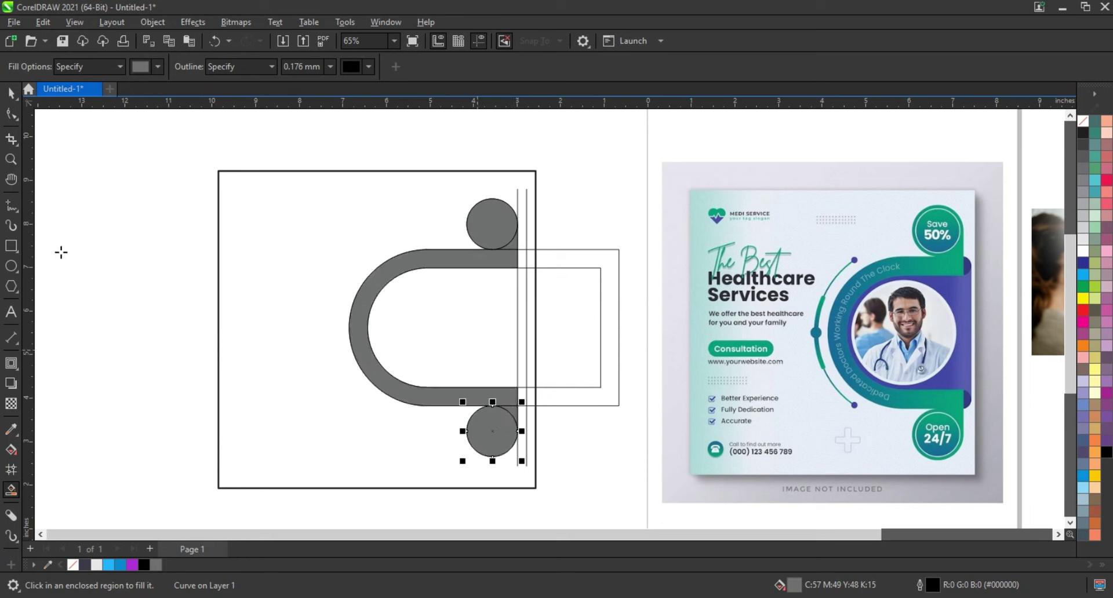
Step: Weld the three grey fills into one shape
{"action": "left_click", "coordinate": [10, 93]}
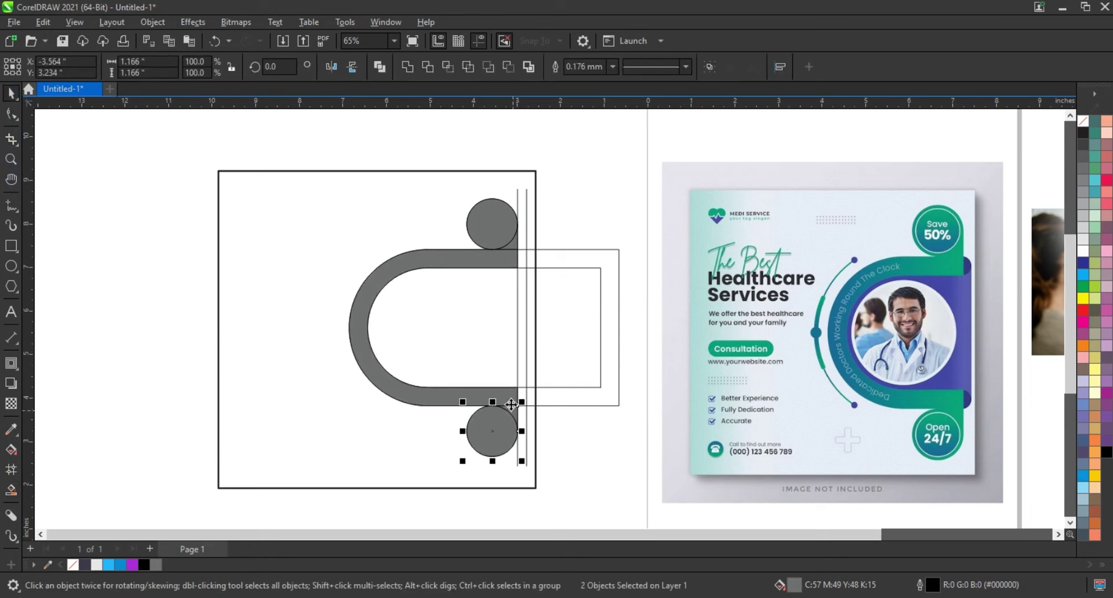
{"action": "left_click", "coordinate": [511, 404], "text": "shift"}
{"action": "left_click", "coordinate": [505, 242], "text": "shift"}
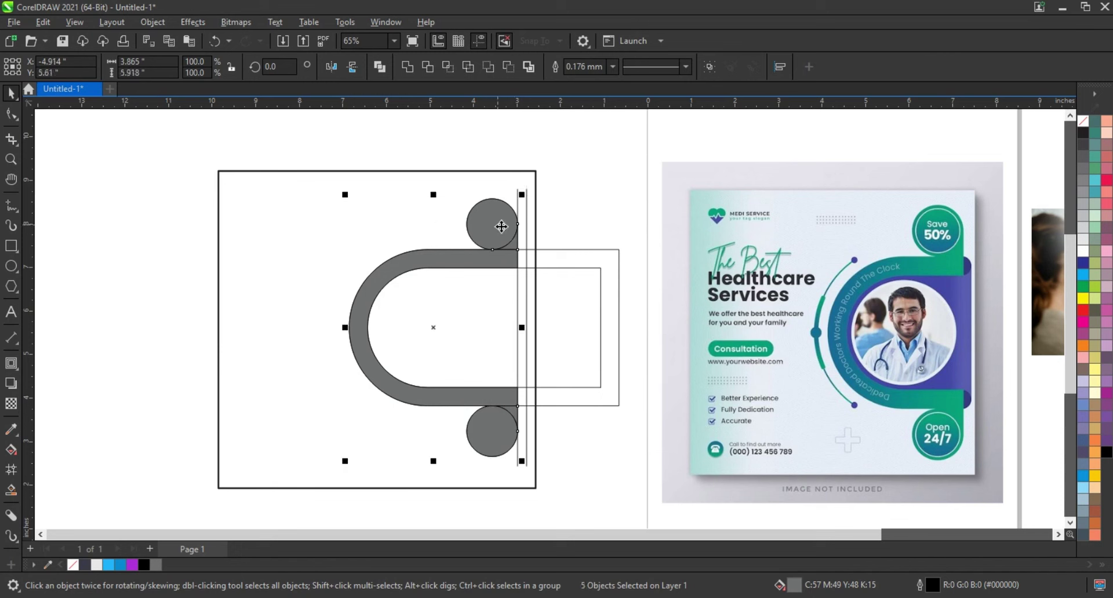
{"action": "left_click", "coordinate": [407, 67]}
{"action": "left_click", "coordinate": [171, 300]}
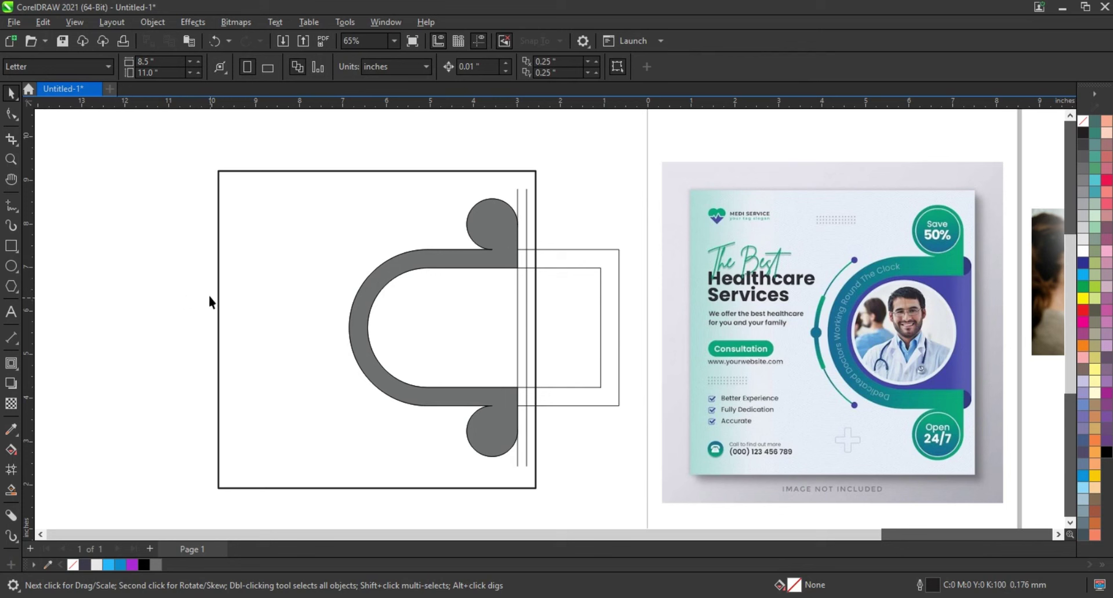
{"action": "left_click", "coordinate": [11, 159]}
{"action": "left_click_drag", "start_coordinate": [554, 361], "coordinate": [645, 430]}
{"action": "right_click", "coordinate": [435, 333]}
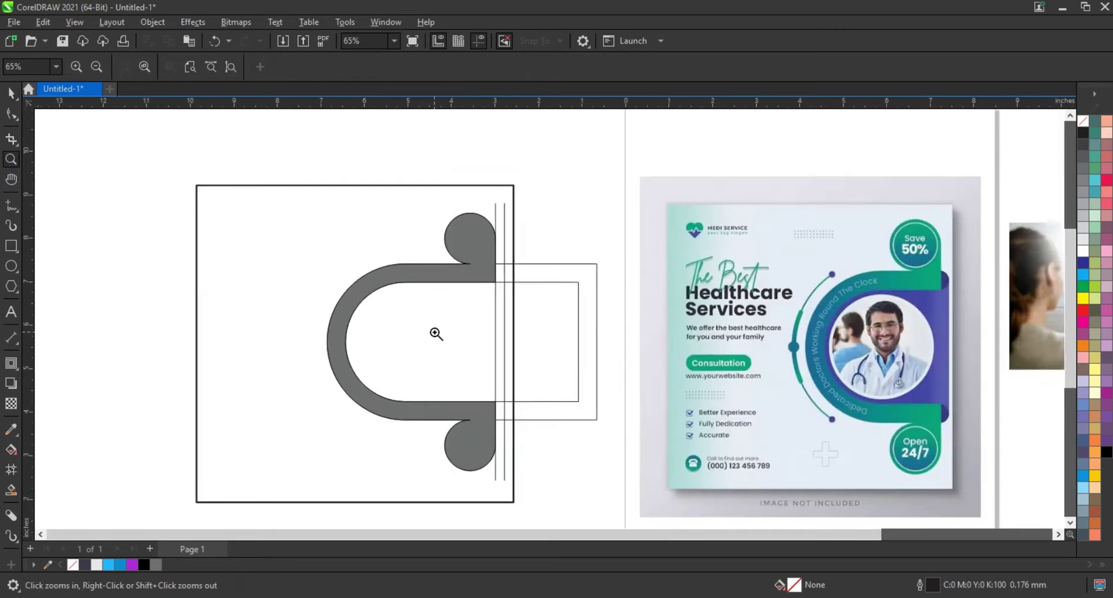
Step: Draw a 0.451-inch circle at the inner rectangle's top edge where it meets the band
{"action": "left_click_drag", "start_coordinate": [510, 264], "coordinate": [967, 455]}
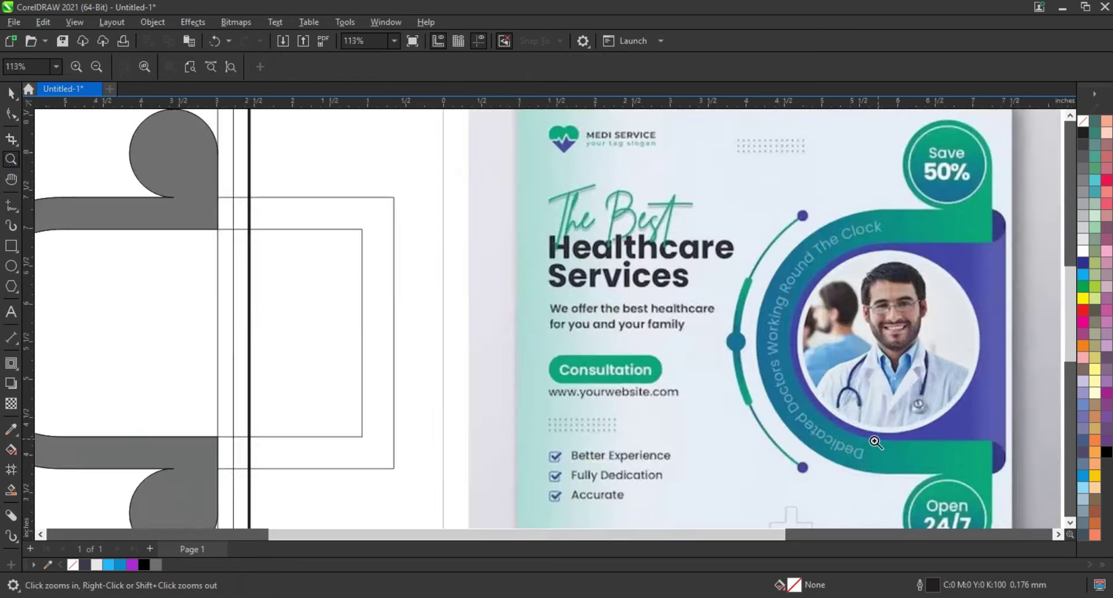
{"action": "left_click", "coordinate": [11, 266]}
{"action": "mouse_move", "coordinate": [222, 210]}
{"action": "left_mouse_down"}
{"action": "mouse_move", "coordinate": [222, 230]}
{"action": "mouse_move", "coordinate": [213, 220]}
{"action": "left_mouse_up"}
{"action": "left_click", "coordinate": [13, 94]}
{"action": "left_click", "coordinate": [282, 229], "text": "shift"}
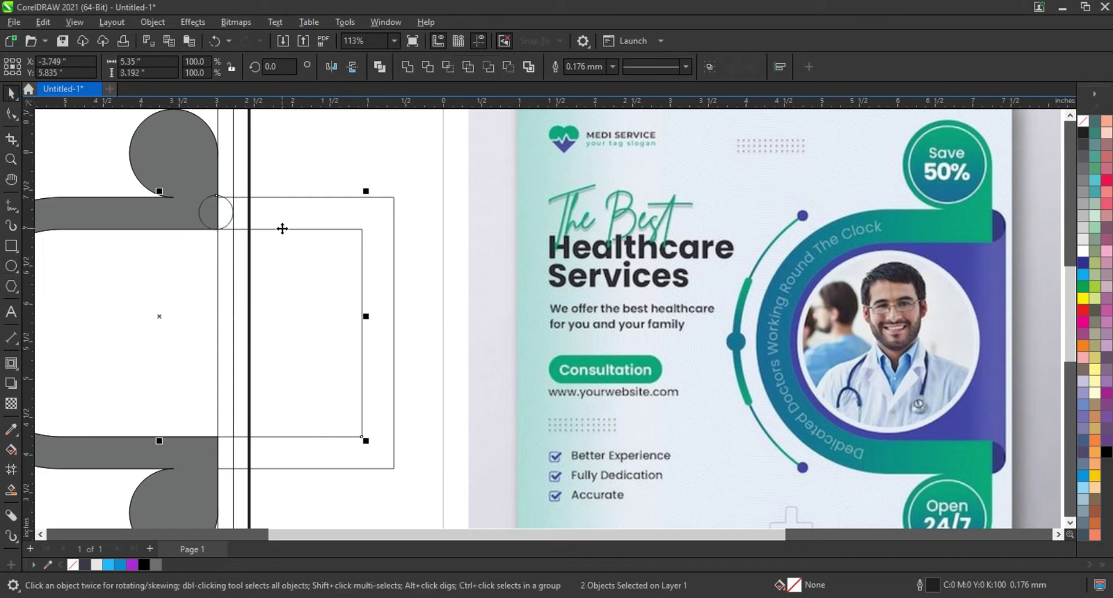
{"action": "key", "text": "b"}
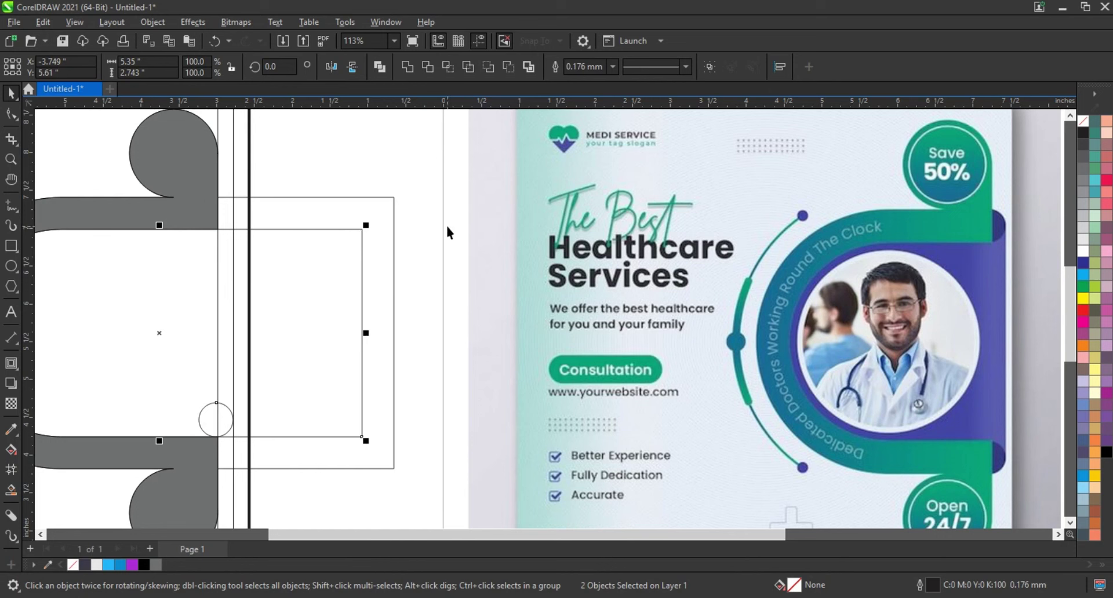
{"action": "key", "text": "t"}
{"action": "left_click", "coordinate": [232, 246]}
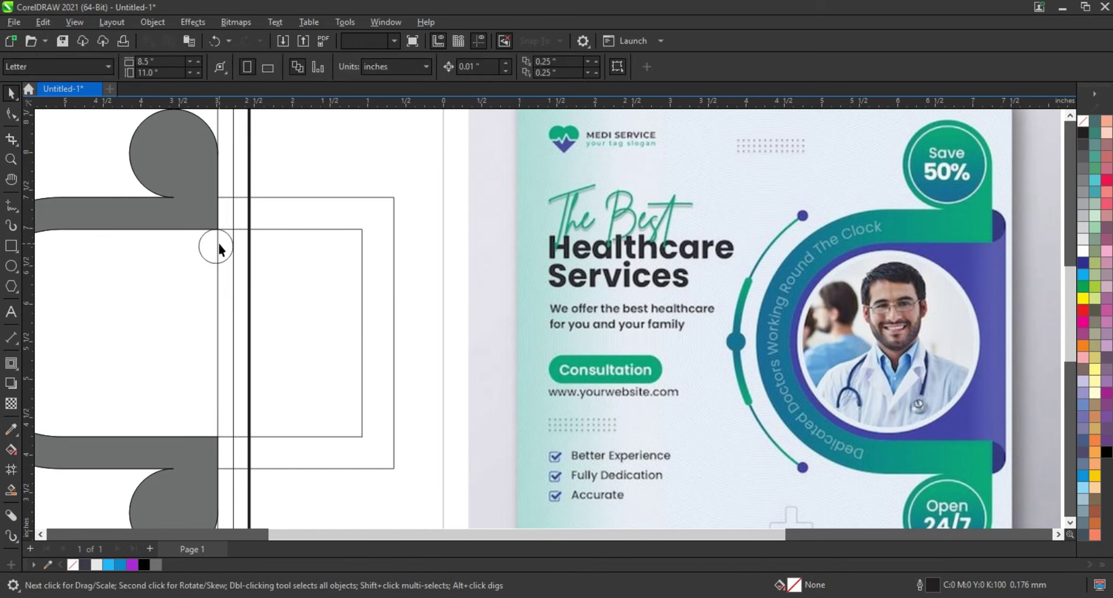
{"action": "left_click_drag", "start_coordinate": [219, 249], "coordinate": [219, 215]}
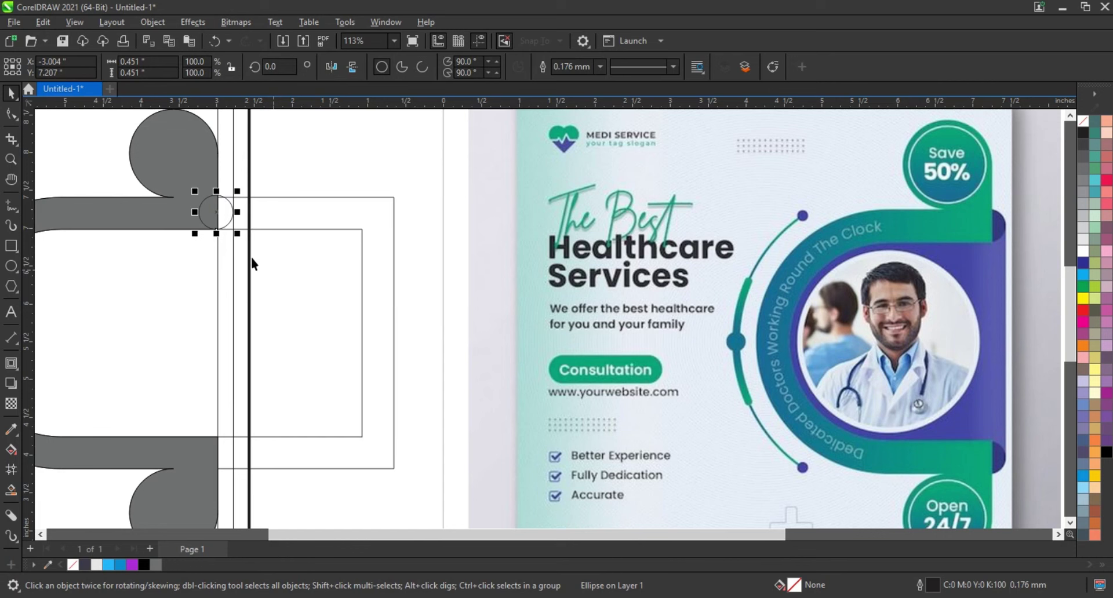
Step: Mirror a copy of the small circle down, aligned to the rectangle's bottom
{"action": "left_click_drag", "start_coordinate": [217, 192], "coordinate": [221, 245]}
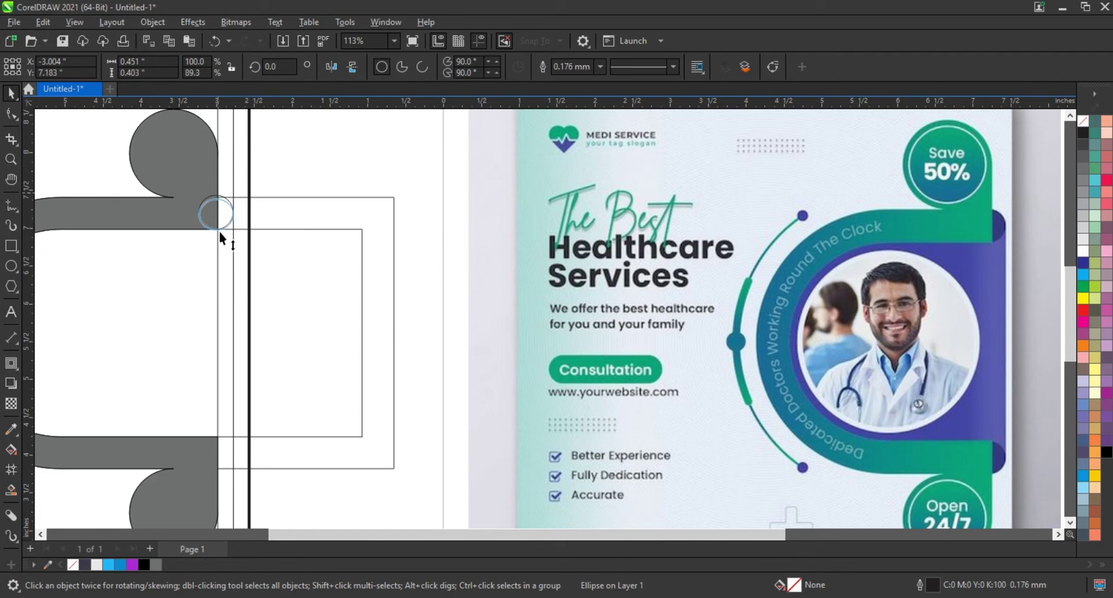
{"action": "left_click", "coordinate": [221, 468], "text": "shift"}
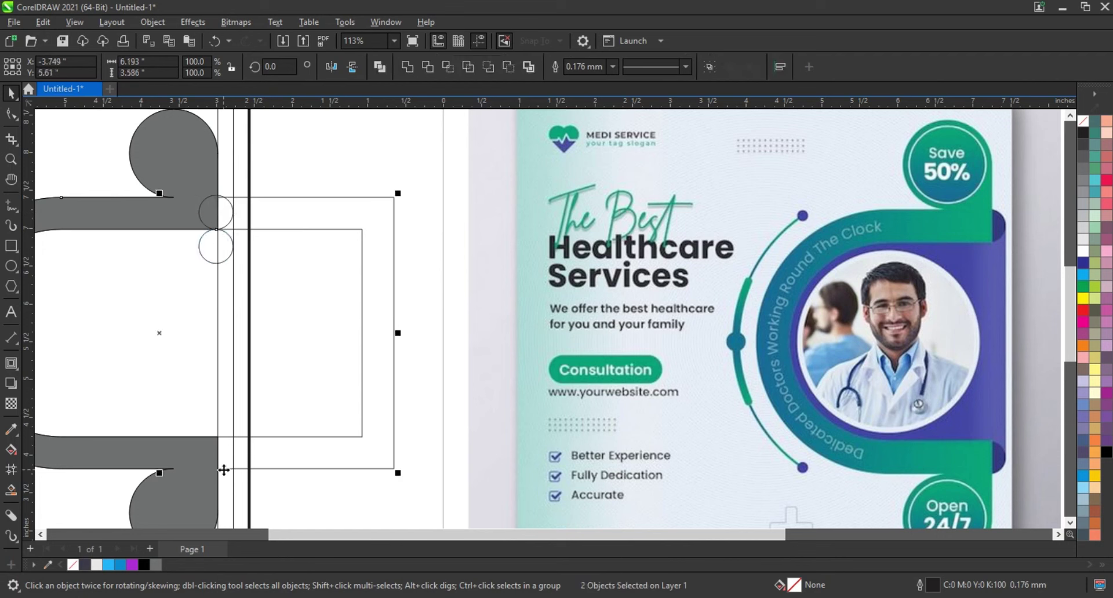
{"action": "key", "text": "b"}
{"action": "left_click", "coordinate": [445, 429]}
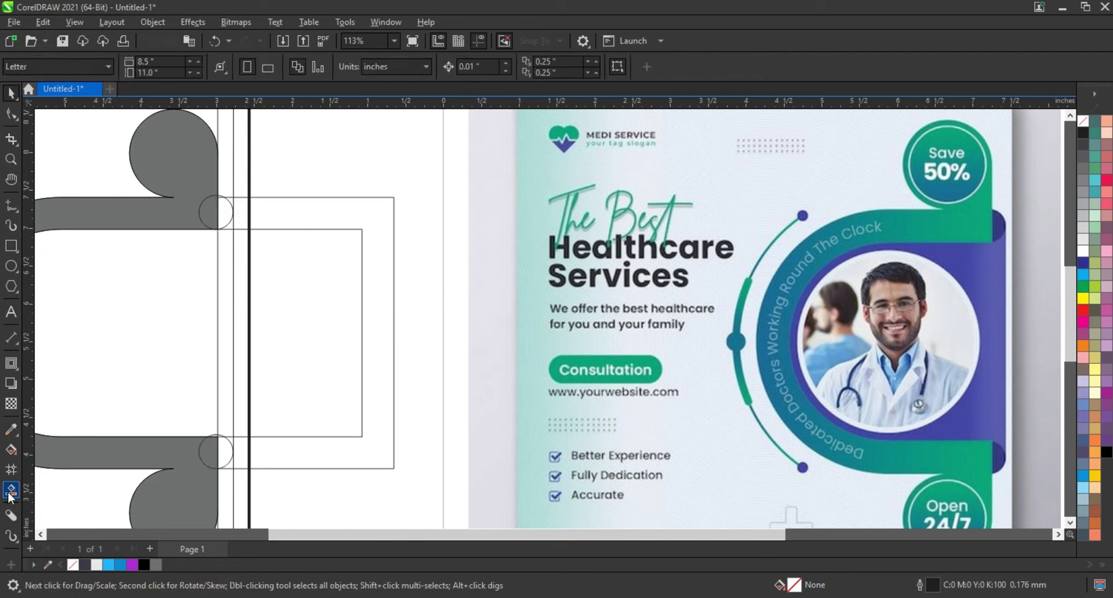
Step: Smart Fill the small-circle regions, the thin strip and the area inside the arch
{"action": "left_click", "coordinate": [10, 490]}
{"action": "scroll", "coordinate": [225, 455], "scroll_direction": "up", "scroll_amount": 1}
{"action": "scroll", "coordinate": [225, 455], "scroll_direction": "left", "scroll_amount": 3}
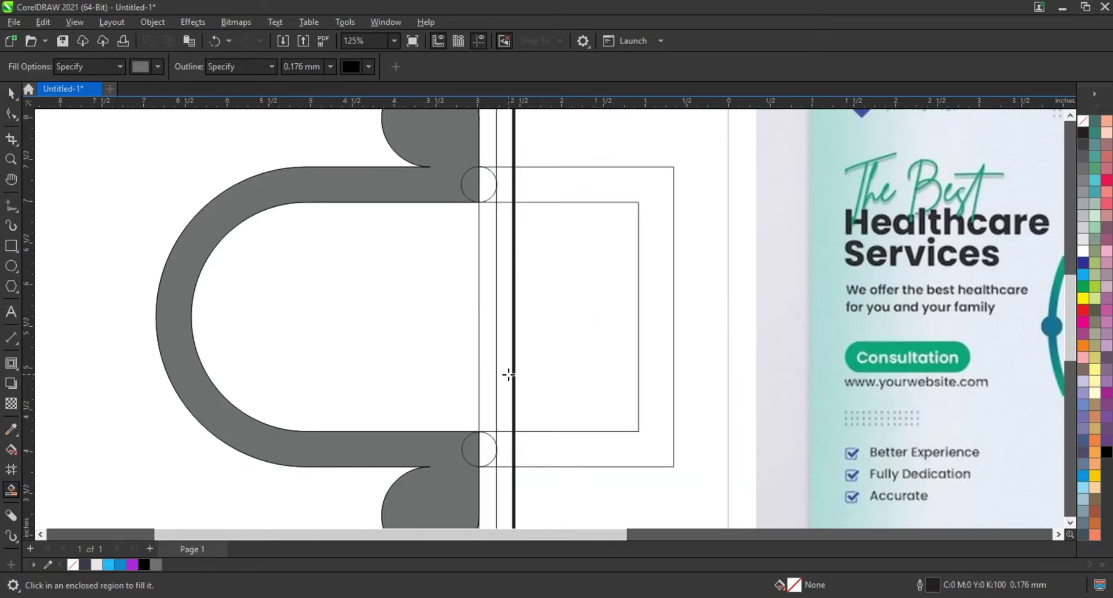
{"action": "left_click", "coordinate": [489, 439]}
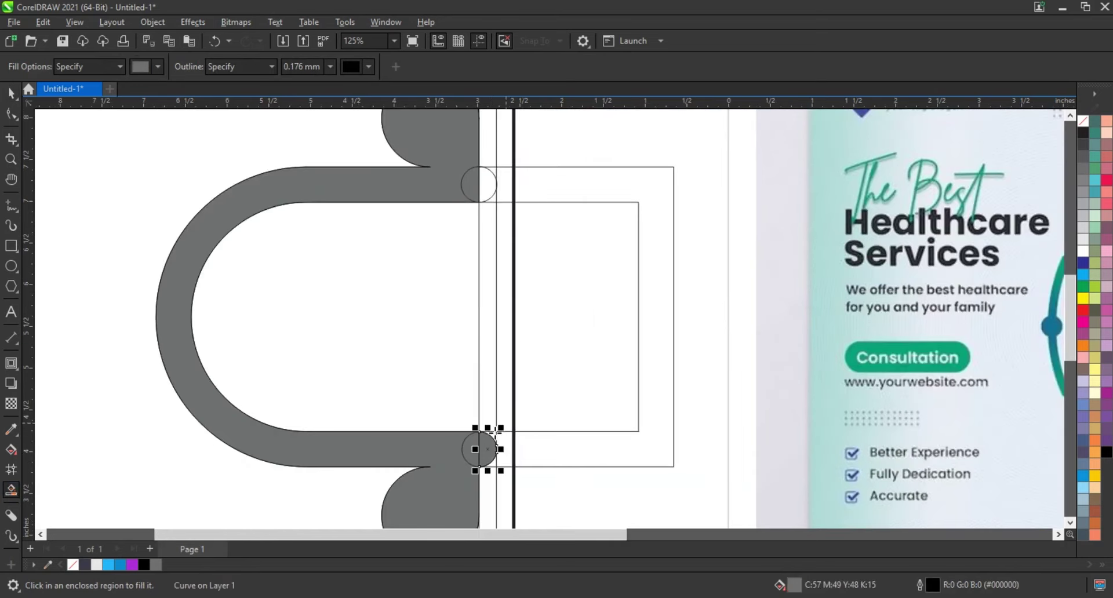
{"action": "left_click", "coordinate": [489, 405]}
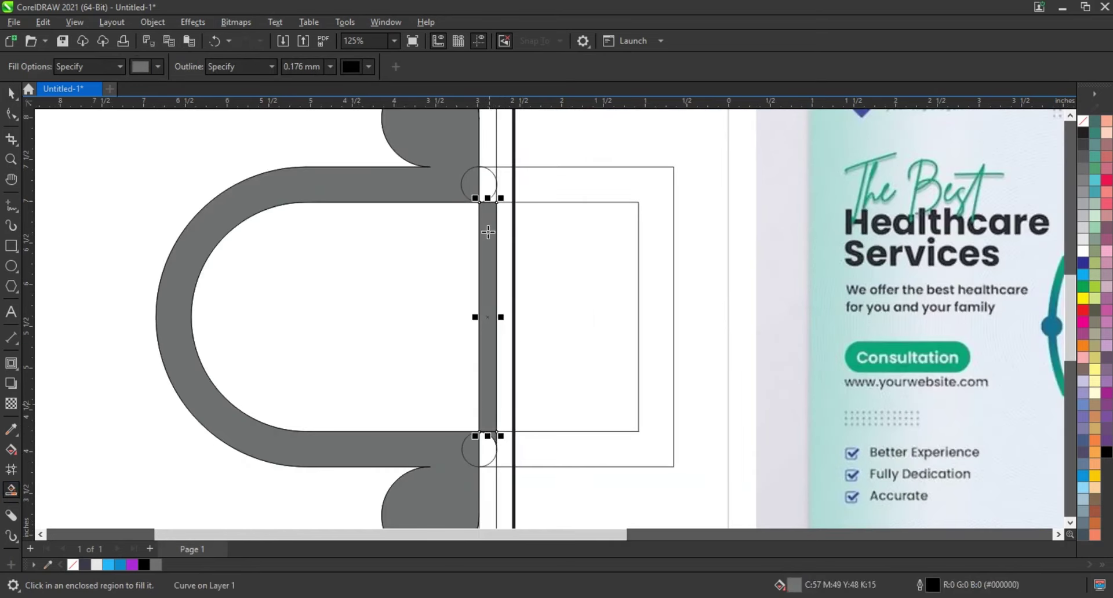
{"action": "left_click", "coordinate": [491, 203]}
{"action": "left_click", "coordinate": [439, 262]}
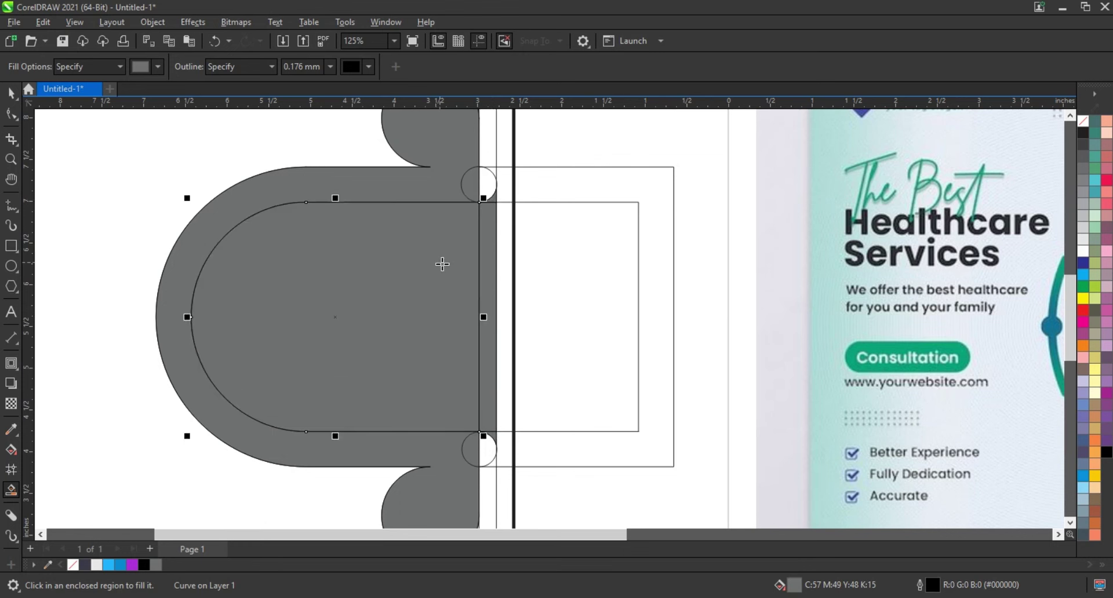
Step: Weld the strip pieces into one shape and colour it dark navy
{"action": "key", "text": "space"}
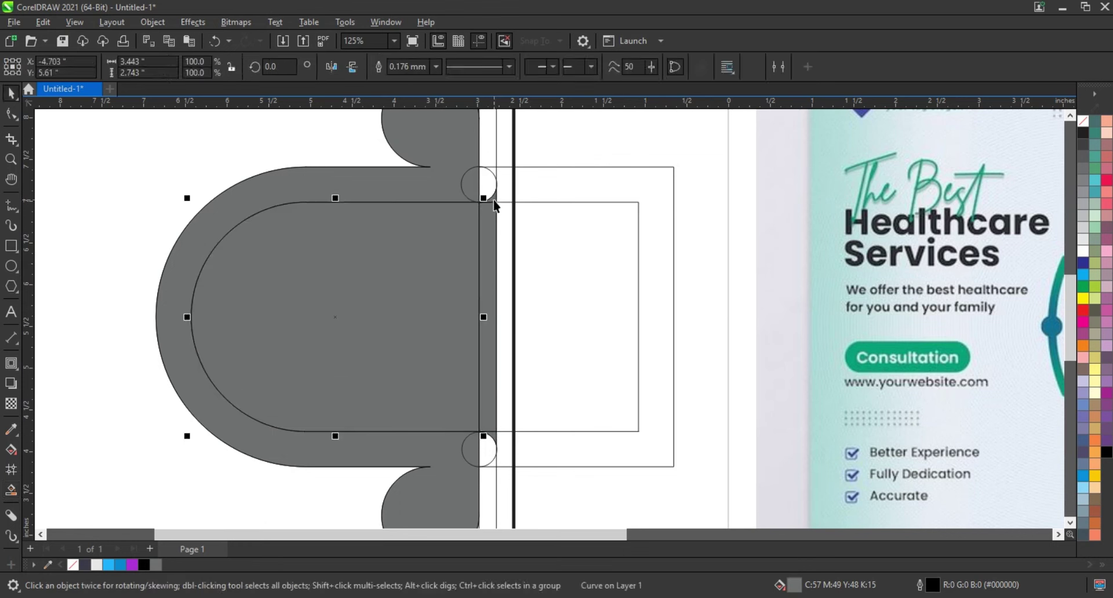
{"action": "left_click", "coordinate": [495, 204], "text": "shift"}
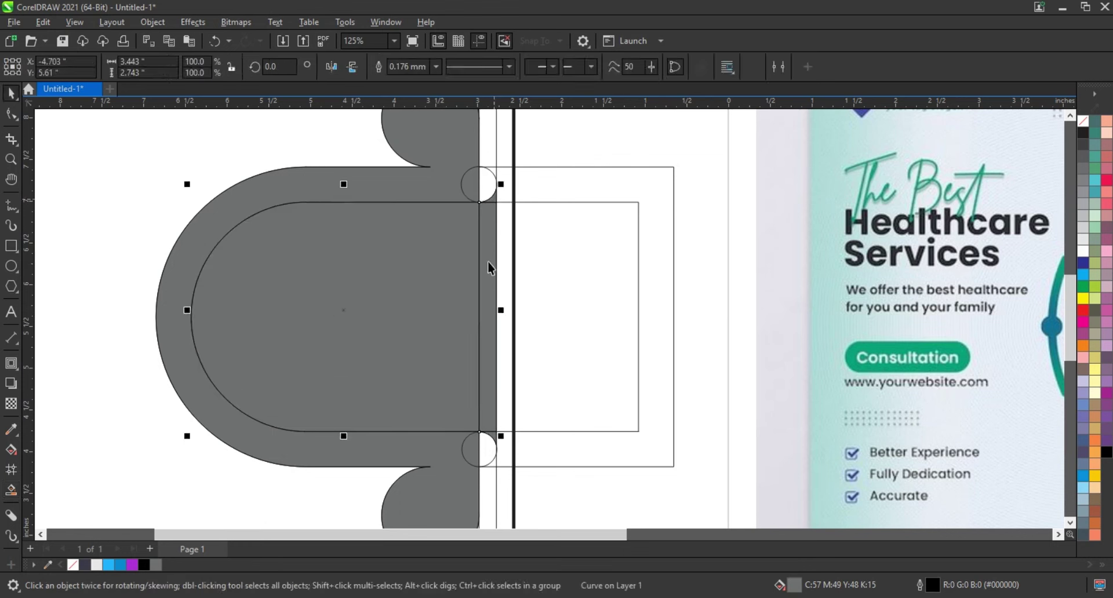
{"action": "left_click", "coordinate": [495, 442], "text": "shift"}
{"action": "left_click", "coordinate": [409, 67]}
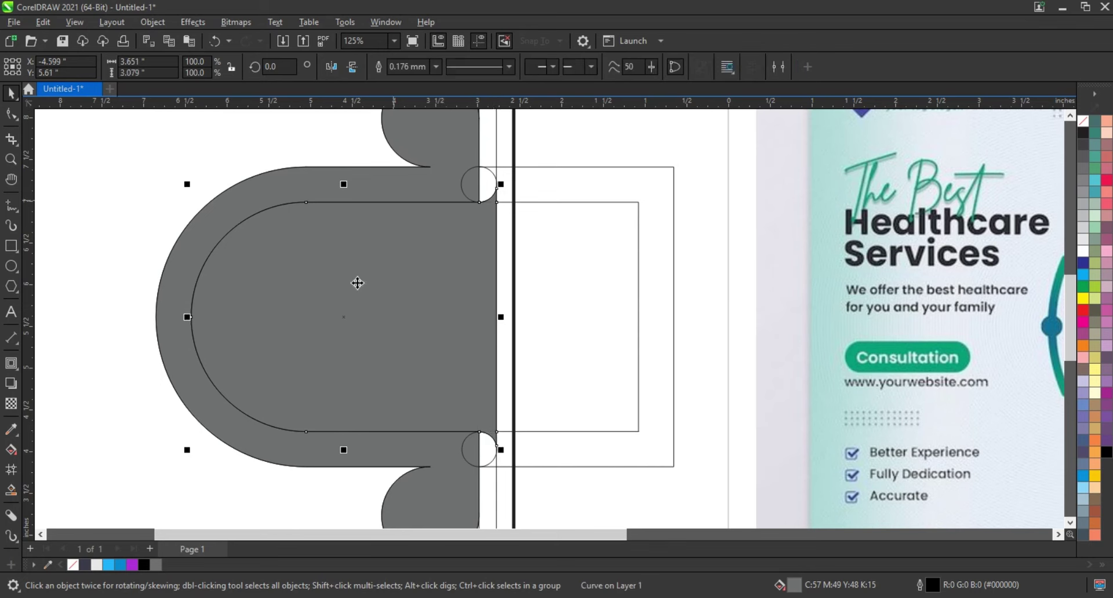
{"action": "left_click", "coordinate": [85, 564]}
Step: Smart Fill the small top circle region grey
{"action": "scroll", "coordinate": [242, 268], "scroll_direction": "down", "scroll_amount": 1}
{"action": "key", "text": "space"}
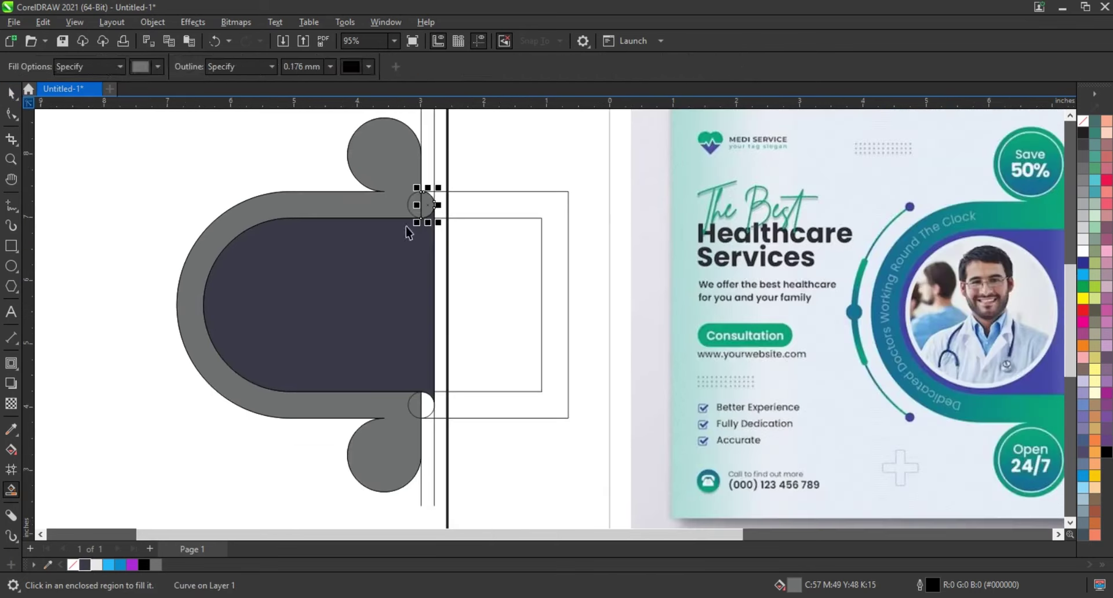
{"action": "left_click", "coordinate": [428, 206]}
{"action": "key", "text": "space"}
{"action": "key", "text": "Escape"}
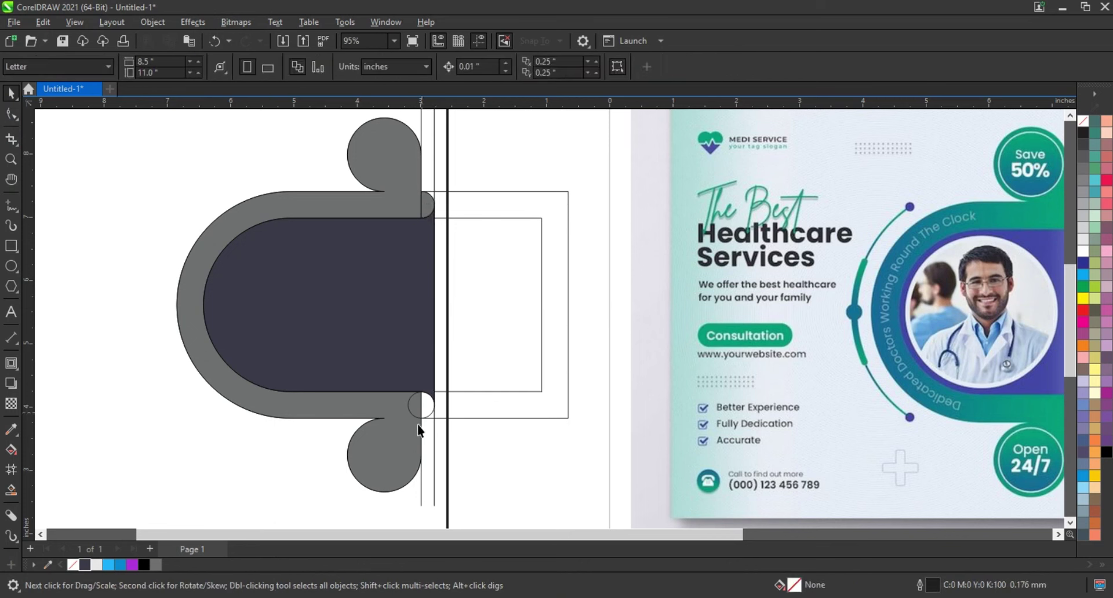
Step: Mirror a copy of the small top tab down to the band's lower end
{"action": "left_click", "coordinate": [417, 417]}
{"action": "left_click", "coordinate": [427, 210]}
{"action": "left_click_drag", "start_coordinate": [427, 194], "coordinate": [431, 378]}
{"action": "left_click", "coordinate": [432, 378], "text": "shift"}
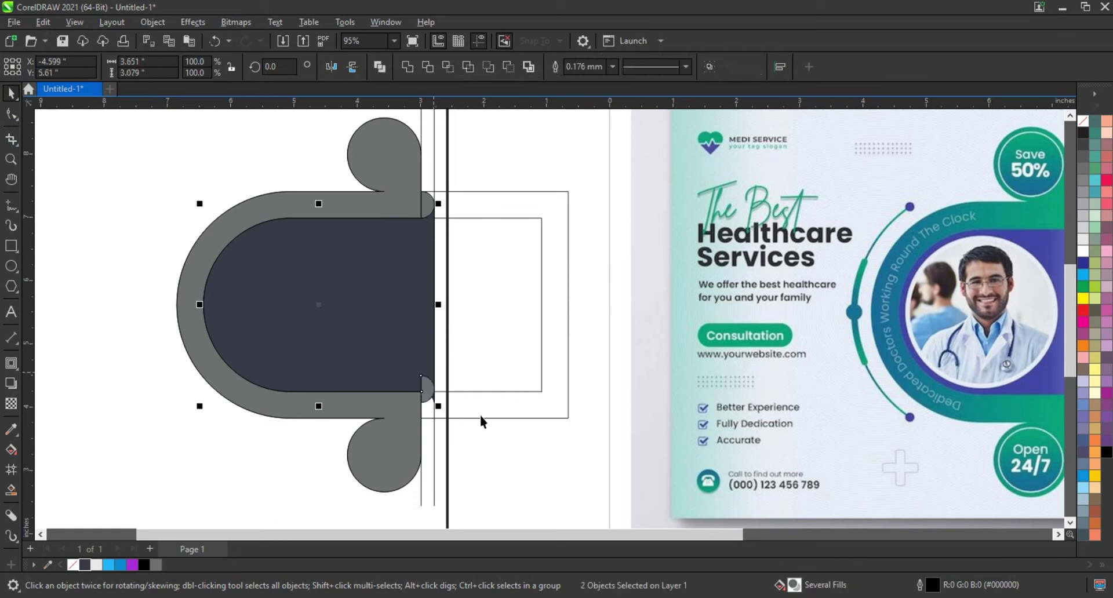
{"action": "left_click", "coordinate": [427, 390]}
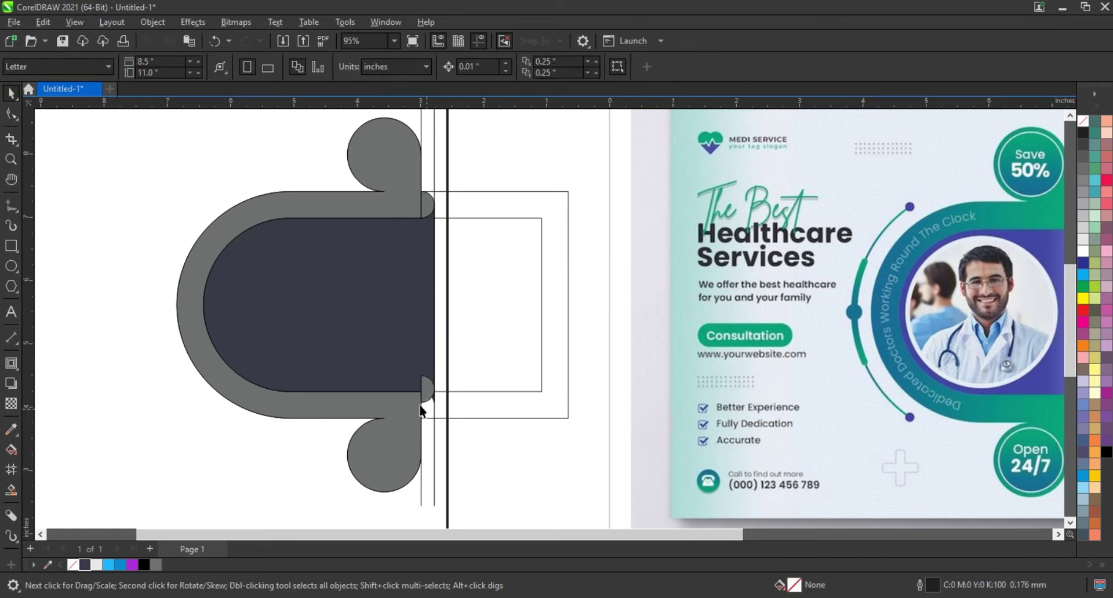
{"action": "left_click", "coordinate": [472, 420], "text": "shift"}
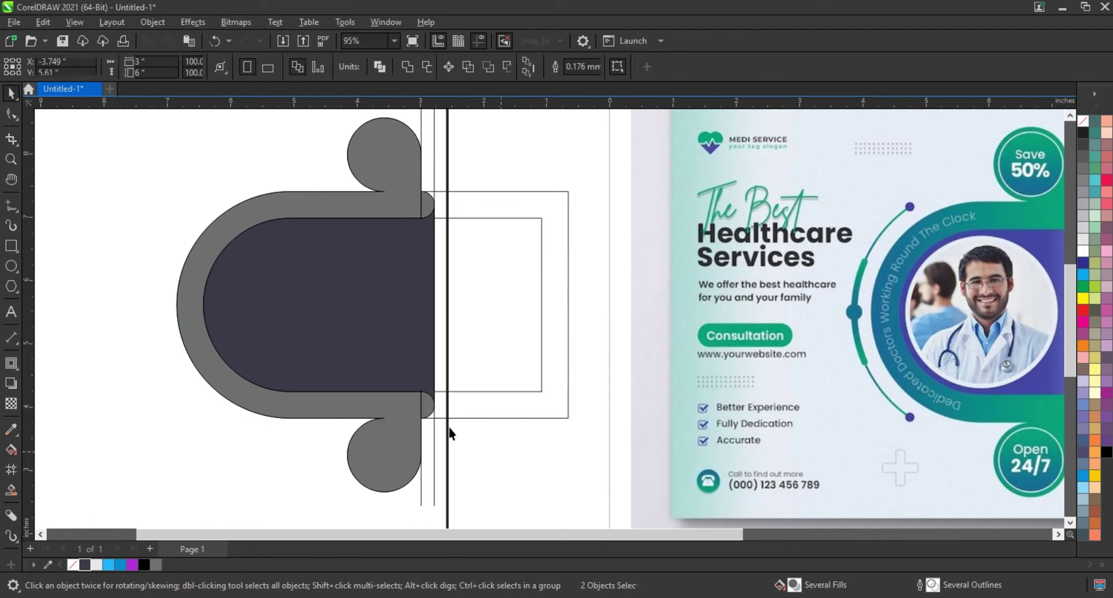
{"action": "left_click", "coordinate": [450, 432]}
Step: Give both small tabs a black-to-white gradient fill
{"action": "left_click", "coordinate": [426, 209], "text": "shift"}
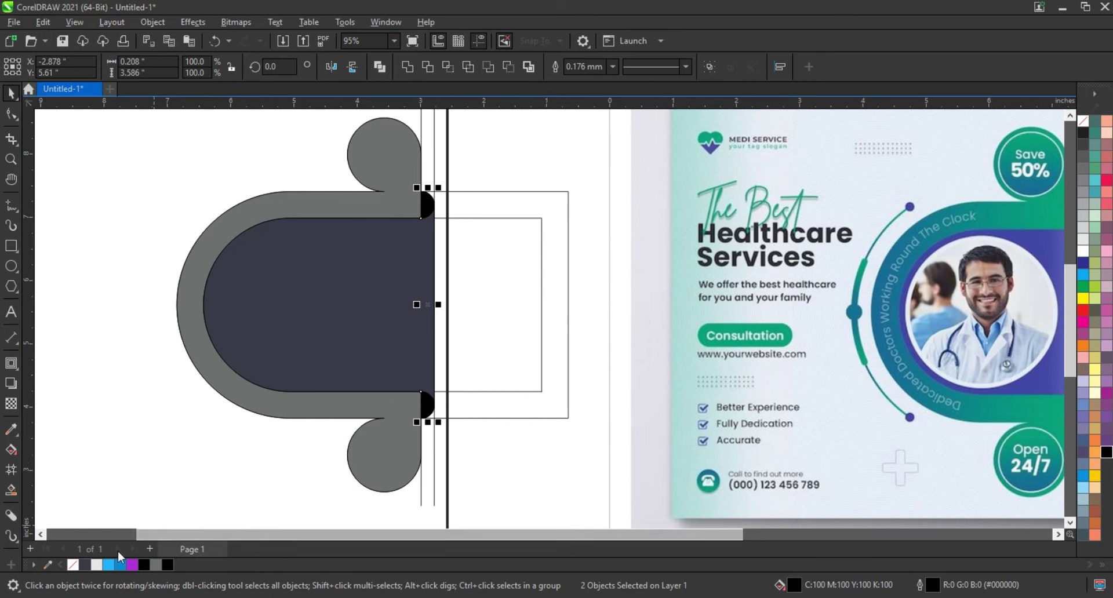
{"action": "left_click", "coordinate": [85, 565]}
{"action": "key", "text": "g"}
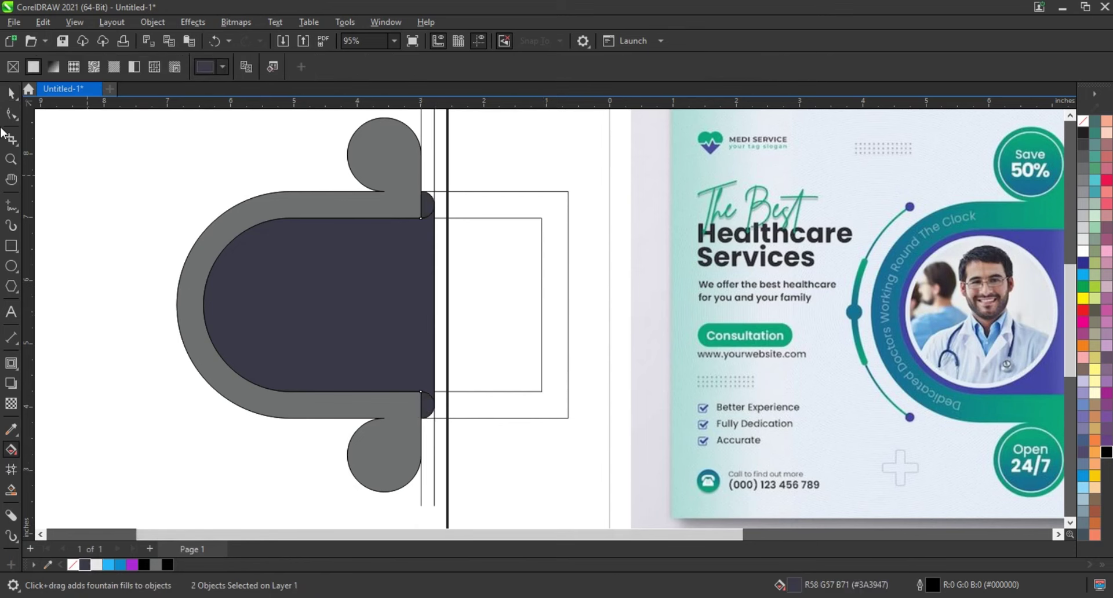
{"action": "key", "text": "ctrl+z"}
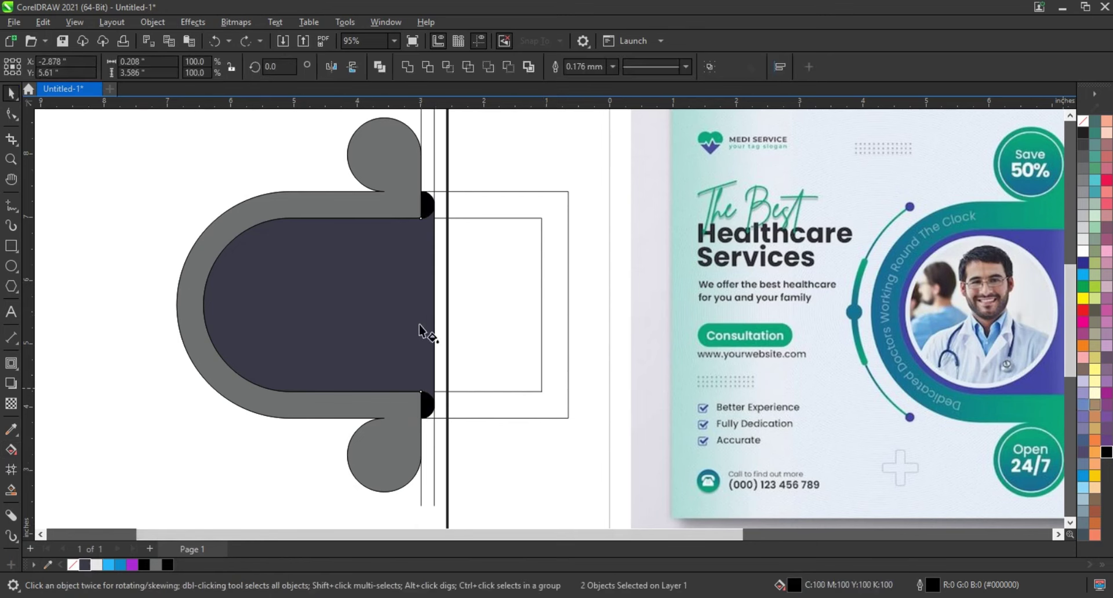
{"action": "mouse_move", "coordinate": [418, 305]}
{"action": "left_mouse_down"}
{"action": "mouse_move", "coordinate": [462, 305]}
{"action": "mouse_move", "coordinate": [405, 309]}
{"action": "left_mouse_up"}
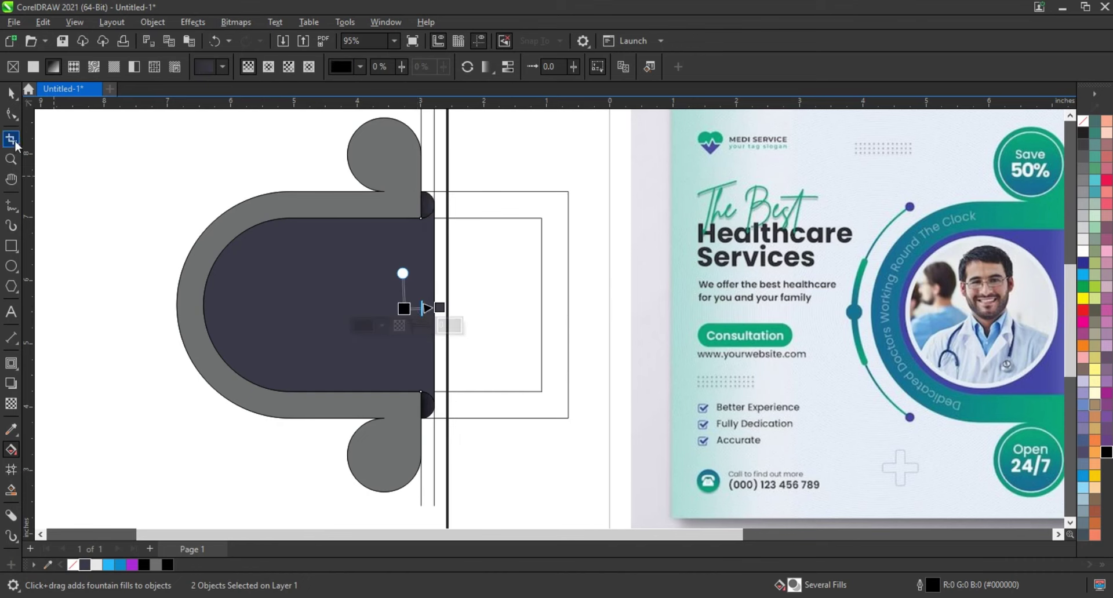
Step: Give the large grey curved shape a horizontal blue fountain fill
{"action": "key", "text": "space"}
{"action": "left_click", "coordinate": [332, 214]}
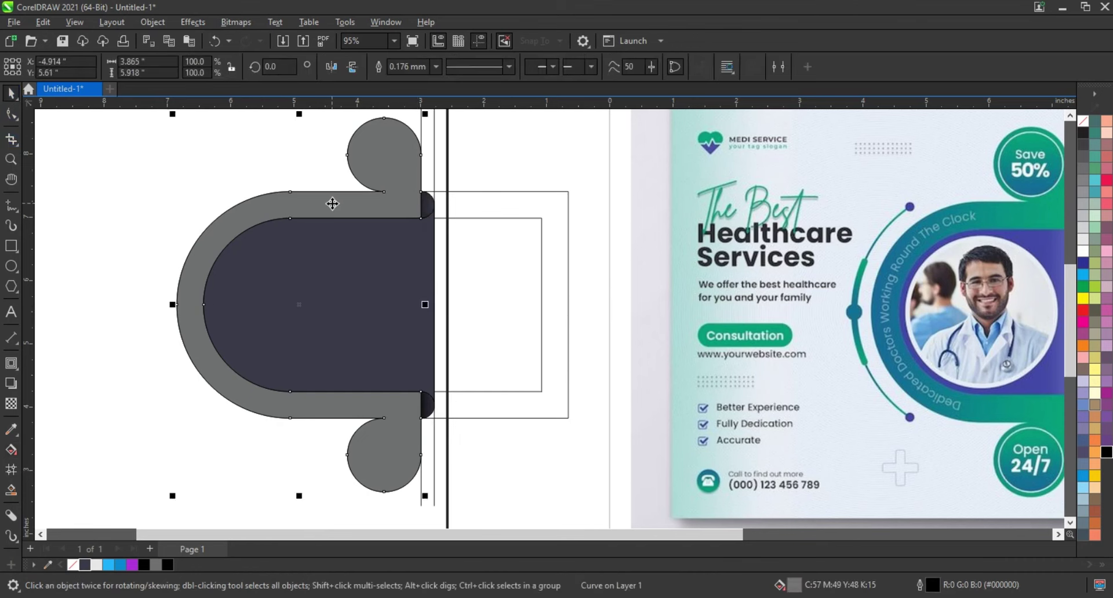
{"action": "scroll", "coordinate": [497, 310], "scroll_direction": "down", "scroll_amount": 2}
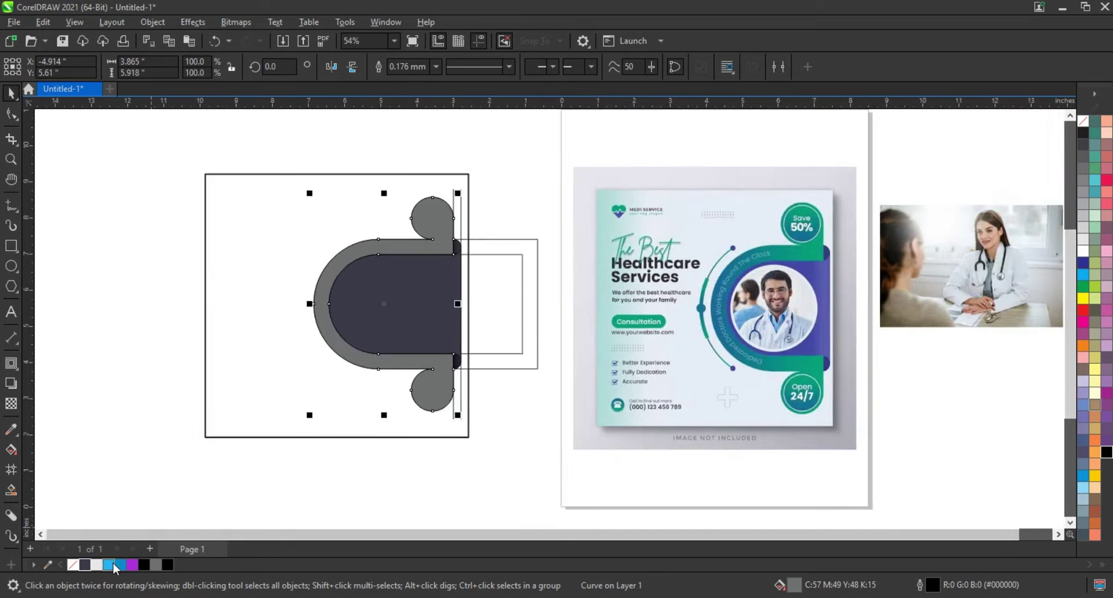
{"action": "key", "text": "g"}
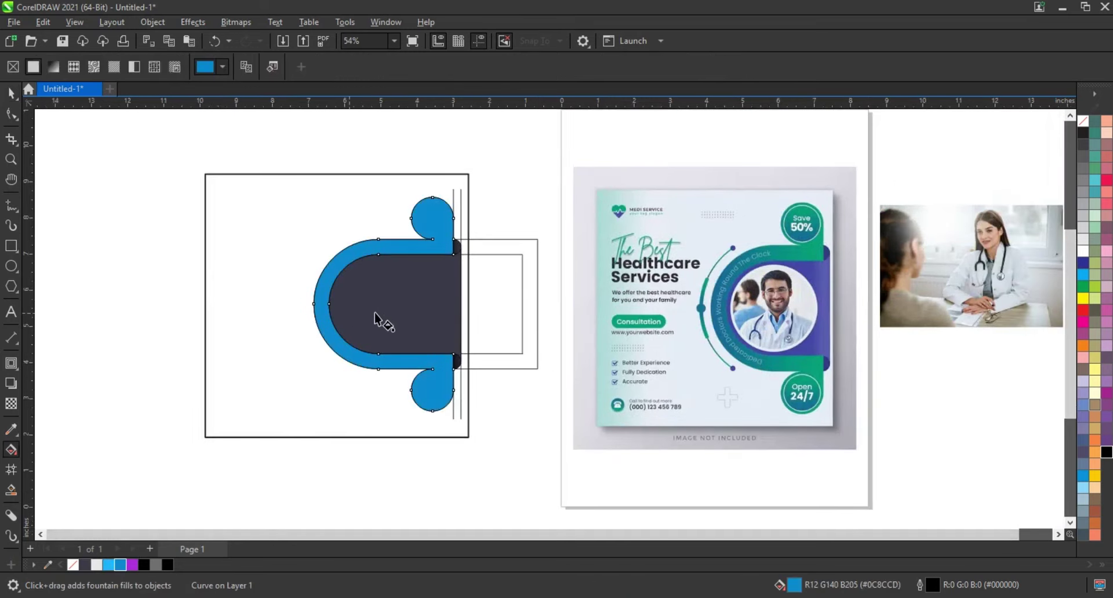
{"action": "left_click_drag", "start_coordinate": [349, 313], "coordinate": [447, 314]}
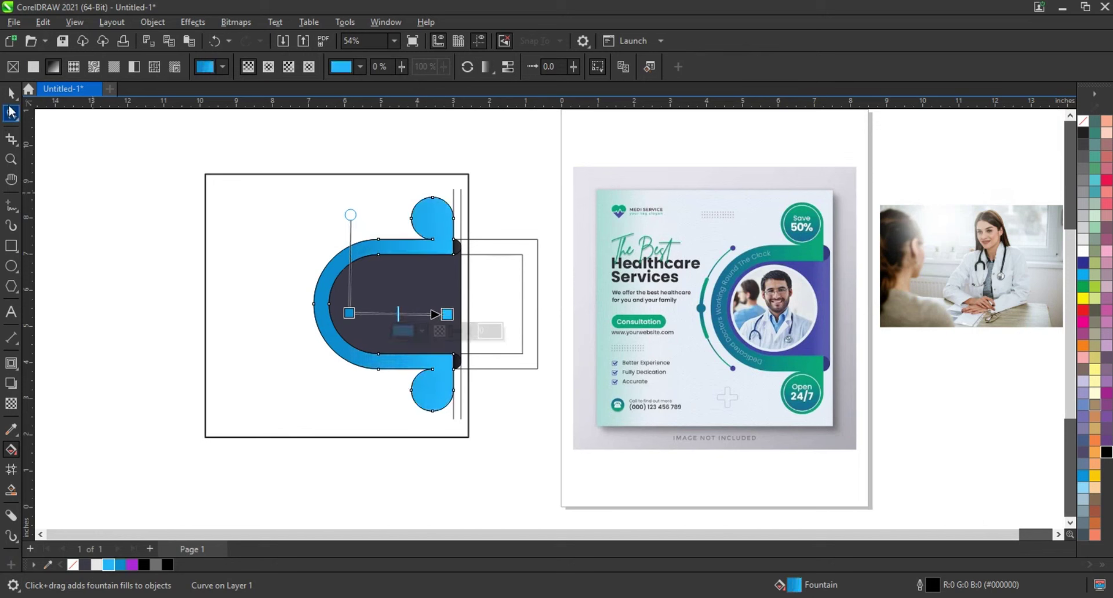
{"action": "key", "text": "space"}
{"action": "left_click", "coordinate": [502, 246]}
Step: Delete the leftover outlined helper rectangles and the two vertical helper lines
{"action": "key", "text": "Delete"}
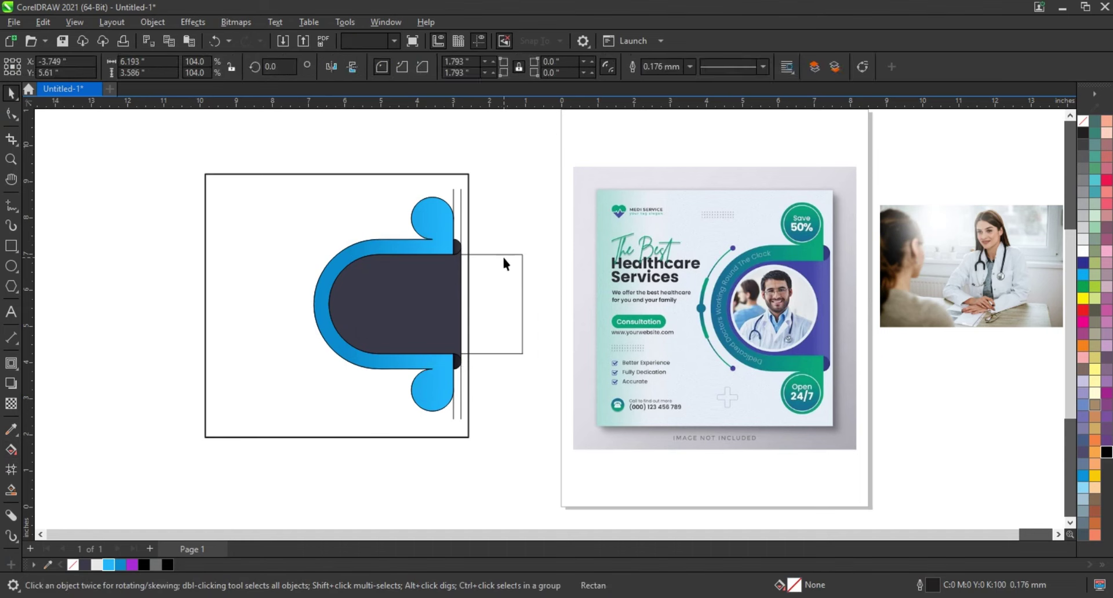
{"action": "left_click", "coordinate": [504, 261]}
{"action": "key", "text": "Delete"}
{"action": "left_click", "coordinate": [461, 220]}
{"action": "key", "text": "Delete"}
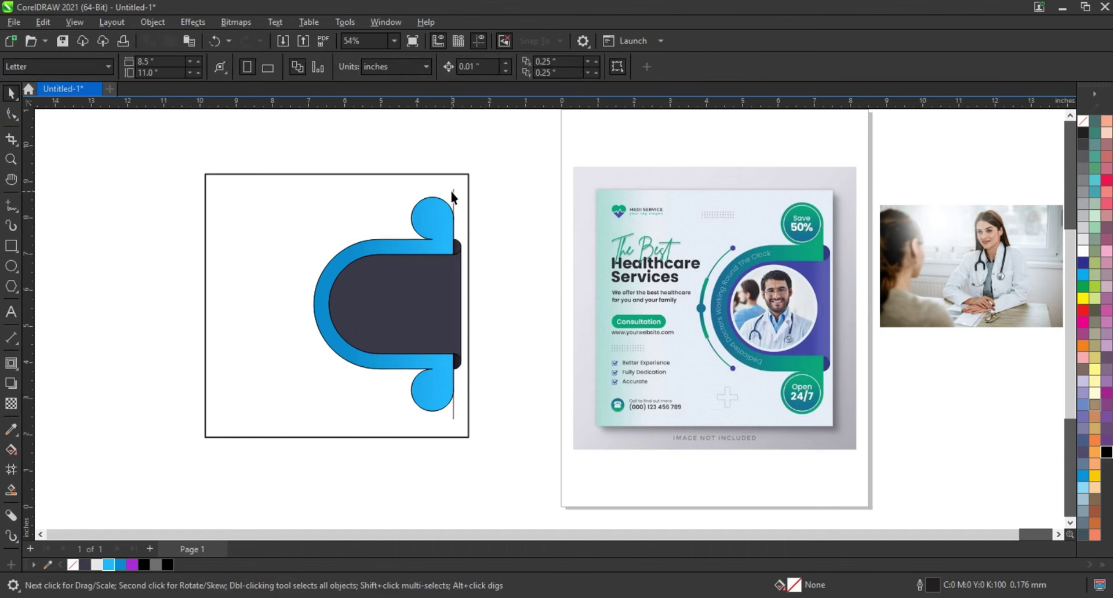
{"action": "left_click", "coordinate": [452, 197]}
{"action": "key", "text": "Delete"}
Step: Remove the outlines from all the logo shapes
{"action": "mouse_move", "coordinate": [504, 186]}
{"action": "left_mouse_down"}
{"action": "mouse_move", "coordinate": [306, 414]}
{"action": "mouse_move", "coordinate": [277, 422]}
{"action": "left_mouse_up"}
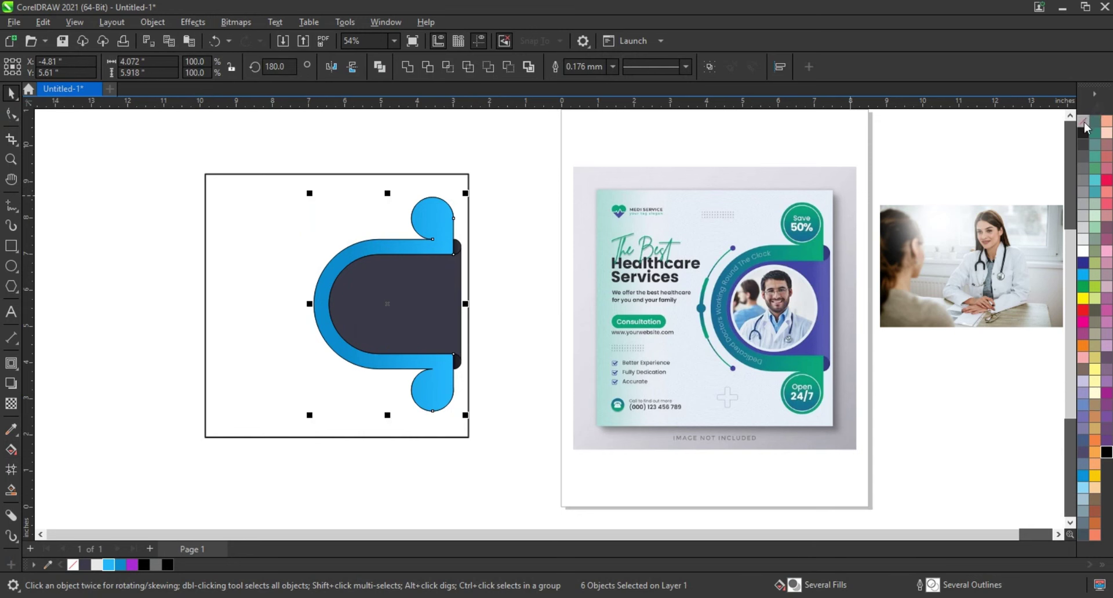
{"action": "right_click", "coordinate": [1085, 128]}
{"action": "left_click", "coordinate": [1029, 132]}
Step: Zoom in on the top round lobe and draw a circle inside it
{"action": "left_click", "coordinate": [524, 216]}
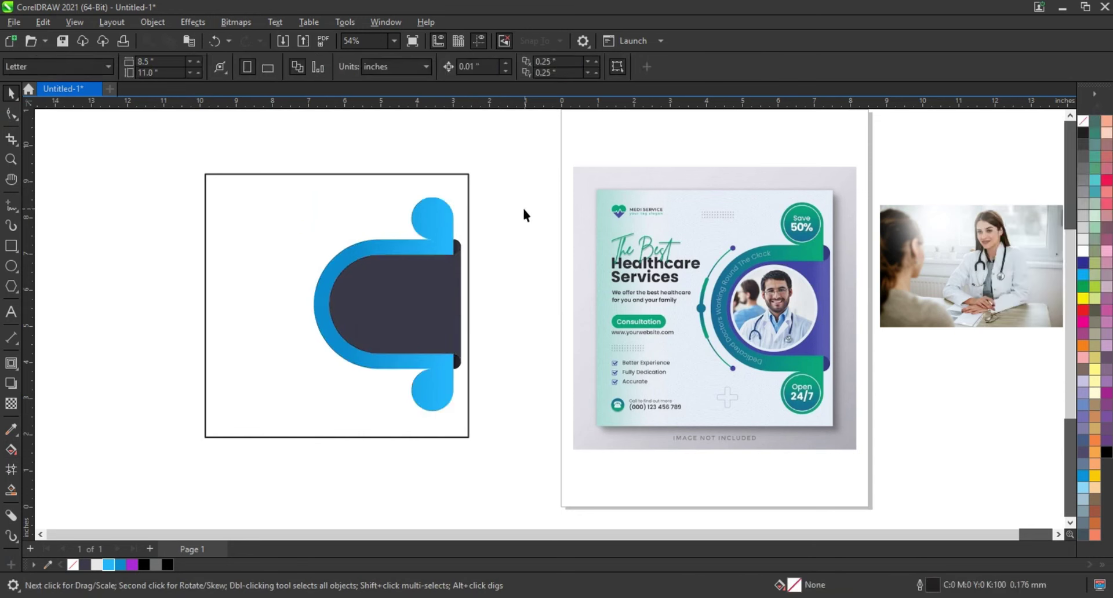
{"action": "left_click", "coordinate": [11, 160]}
{"action": "left_click_drag", "start_coordinate": [364, 167], "coordinate": [523, 285]}
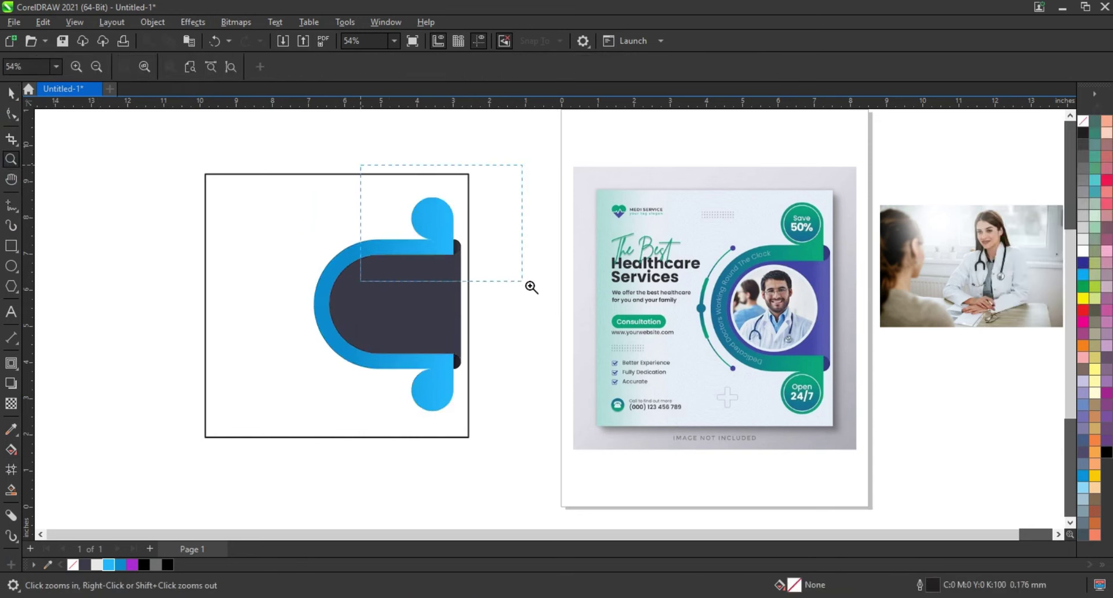
{"action": "left_click", "coordinate": [11, 266]}
{"action": "left_click_drag", "start_coordinate": [438, 237], "coordinate": [506, 362]}
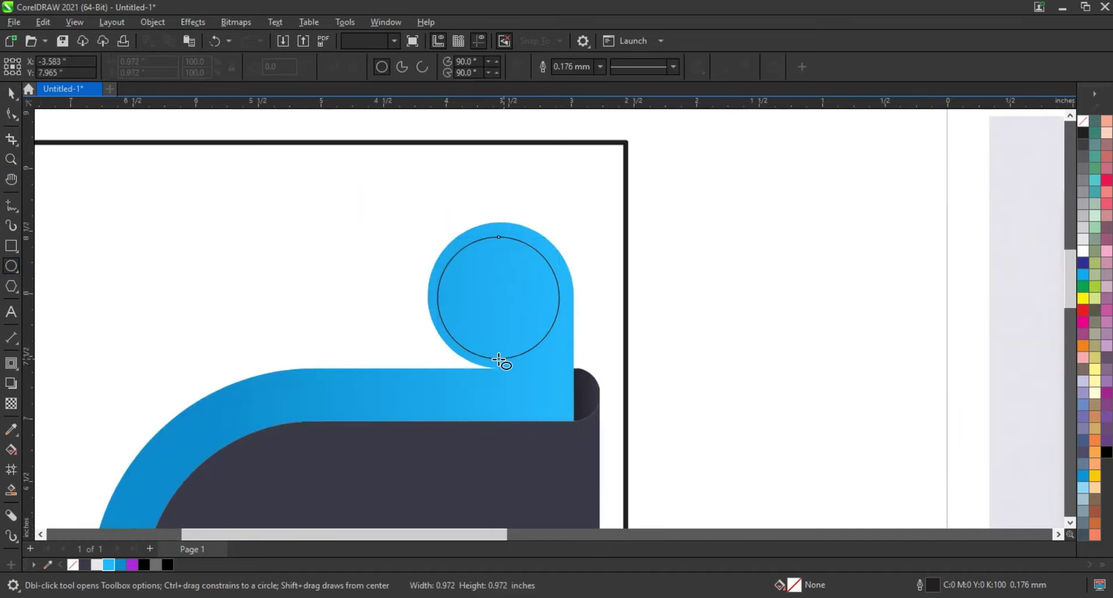
{"action": "key", "text": "space"}
Step: Fill the circle white and resize it to fill the top lobe
{"action": "left_click", "coordinate": [1083, 251]}
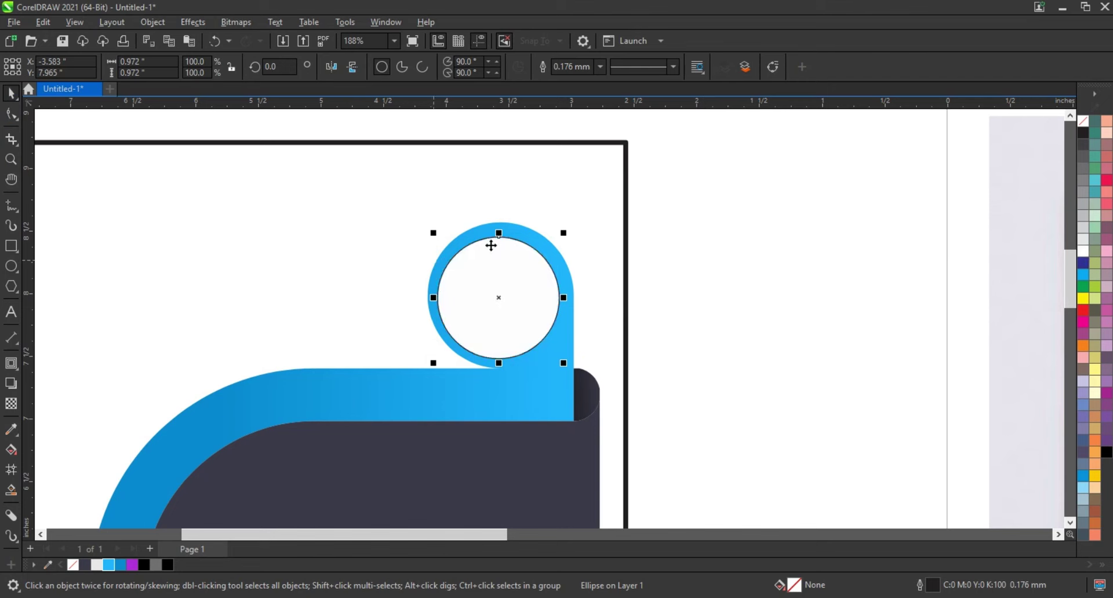
{"action": "left_click_drag", "start_coordinate": [564, 234], "coordinate": [572, 224]}
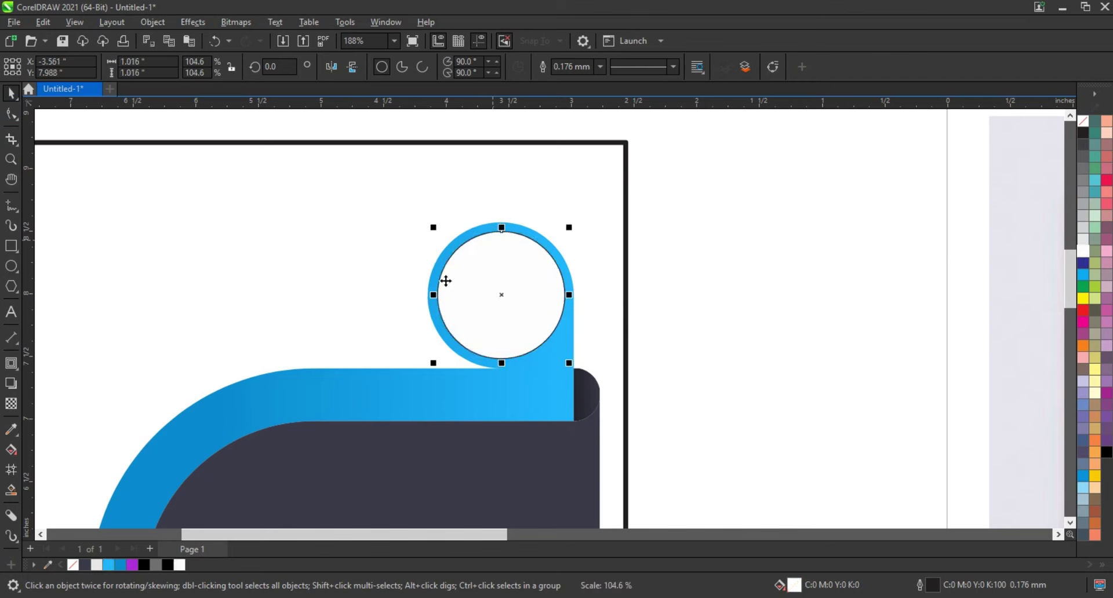
{"action": "left_click", "coordinate": [437, 235]}
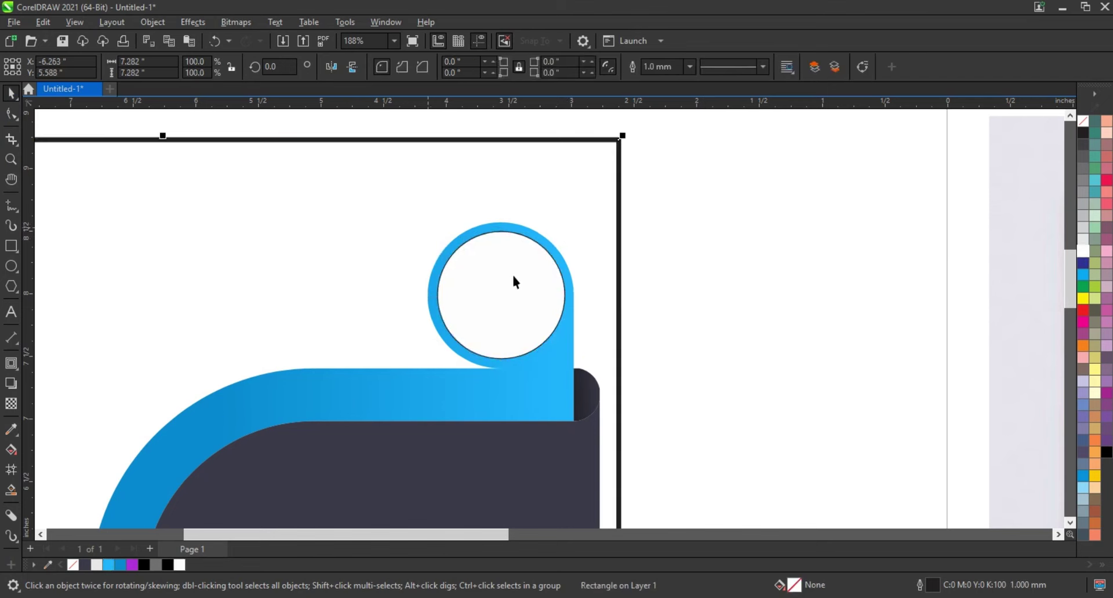
{"action": "left_click", "coordinate": [509, 290]}
{"action": "left_click_drag", "start_coordinate": [434, 228], "coordinate": [430, 224]}
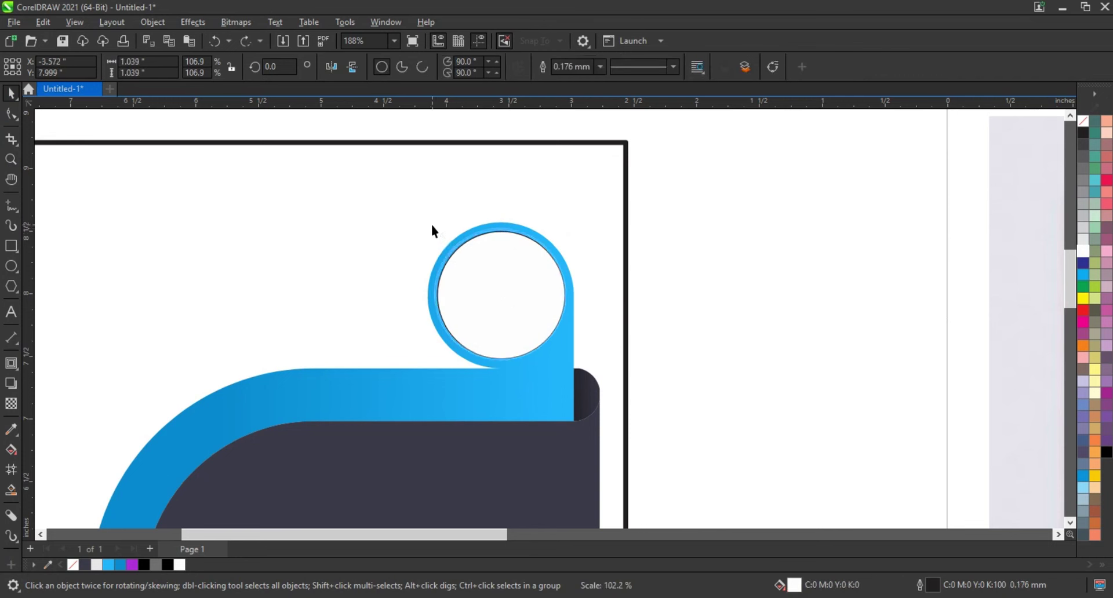
{"action": "left_click_drag", "start_coordinate": [436, 364], "coordinate": [431, 371]}
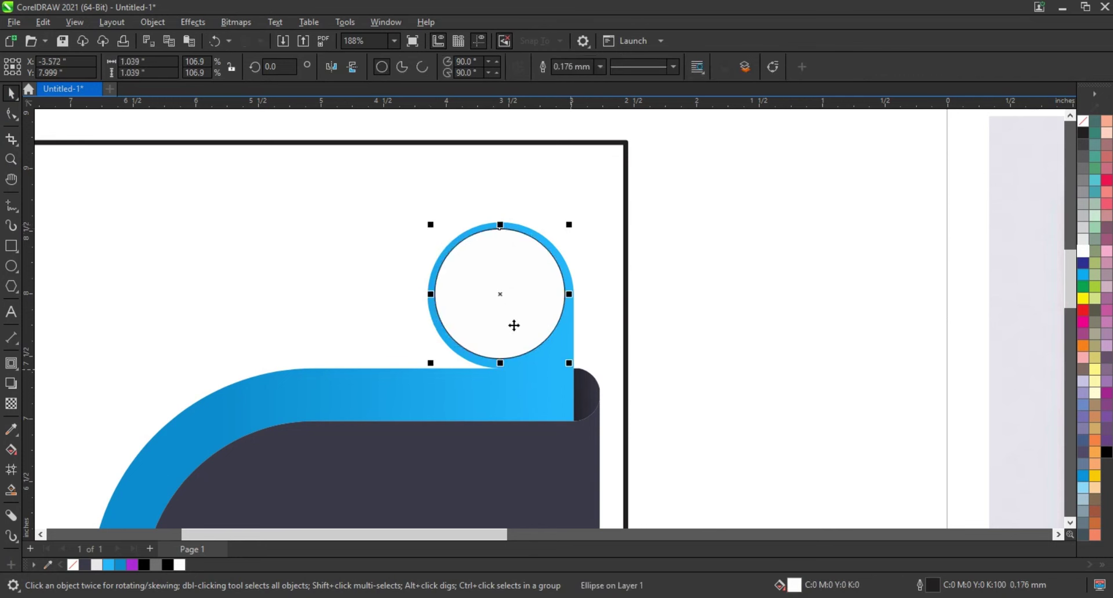
{"action": "left_click", "coordinate": [508, 309]}
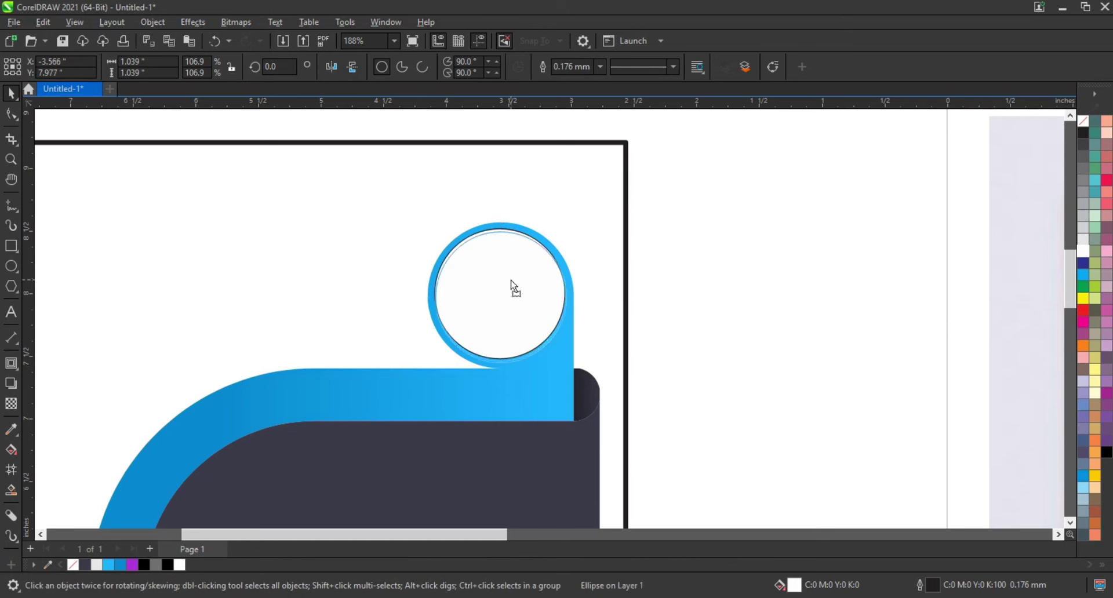
{"action": "left_click_drag", "start_coordinate": [512, 286], "coordinate": [512, 281]}
Step: Add a slightly smaller blue circle inside the white one and remove both outlines
{"action": "left_click_drag", "start_coordinate": [570, 365], "coordinate": [565, 362]}
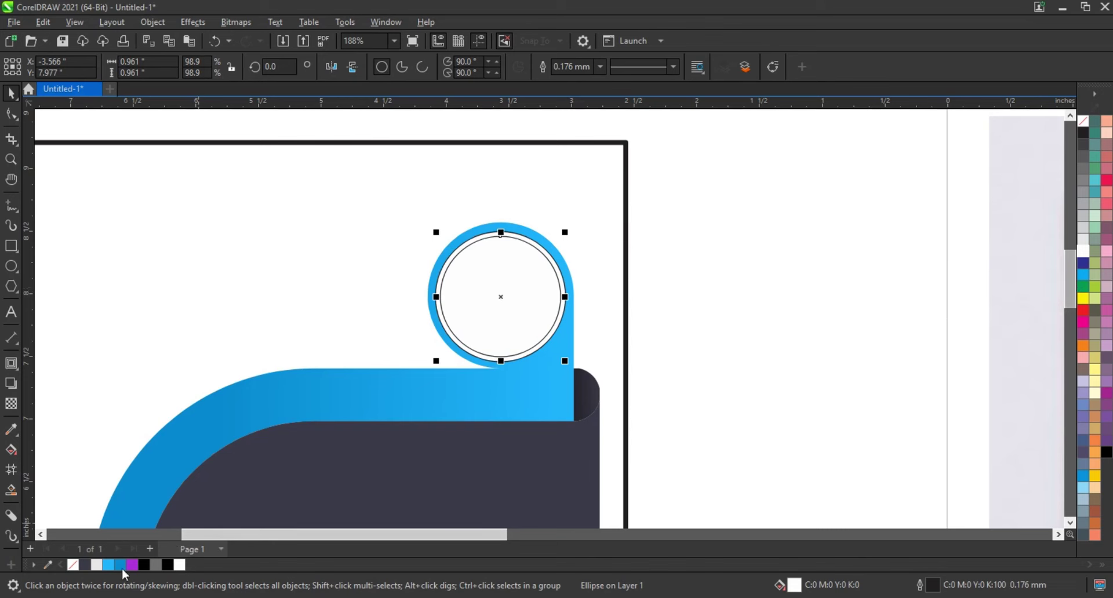
{"action": "left_click_drag", "start_coordinate": [120, 565], "coordinate": [539, 246]}
{"action": "left_click", "coordinate": [539, 245], "text": "shift"}
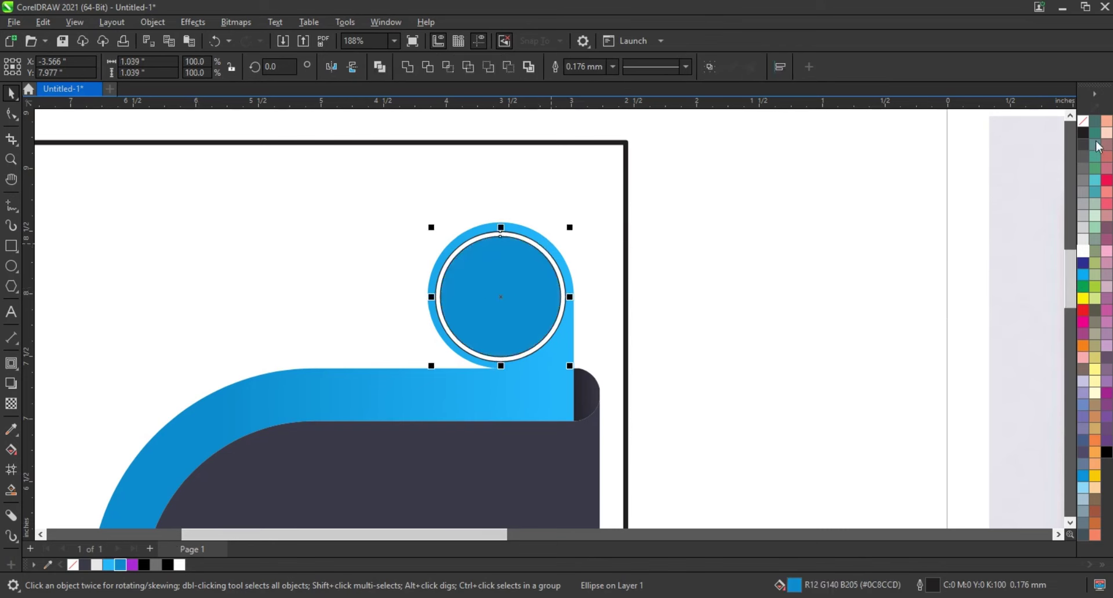
{"action": "right_click", "coordinate": [1083, 121]}
{"action": "left_click", "coordinate": [974, 128]}
Step: Copy the ringed circle down to the bottom lobe and centre its blue circle
{"action": "scroll", "coordinate": [626, 180], "scroll_direction": "down", "scroll_amount": 5}
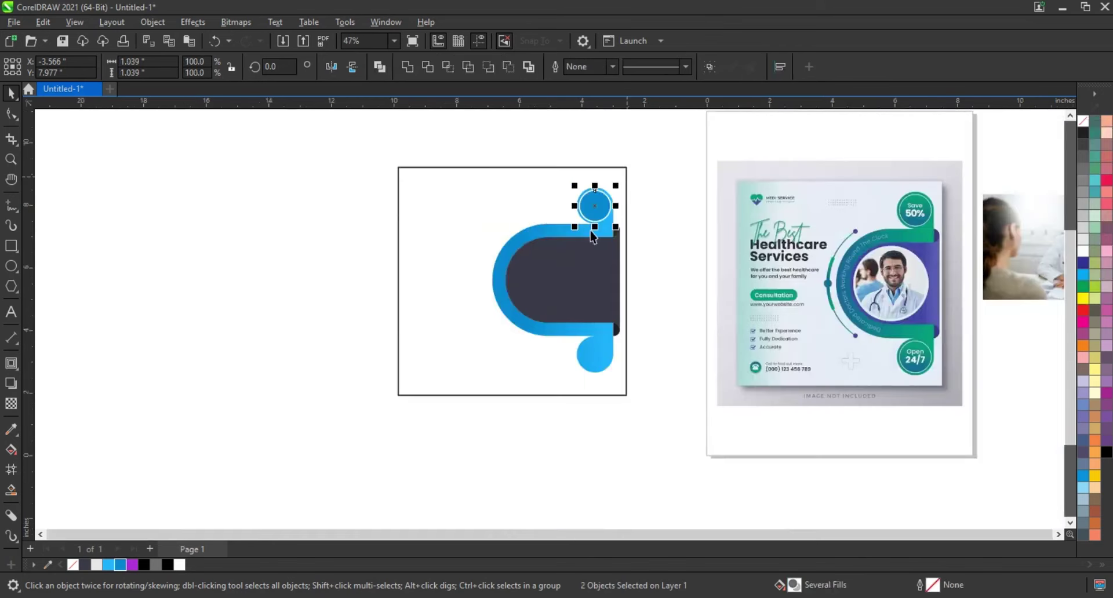
{"action": "left_click_drag", "start_coordinate": [594, 206], "coordinate": [601, 360]}
{"action": "key", "text": "z"}
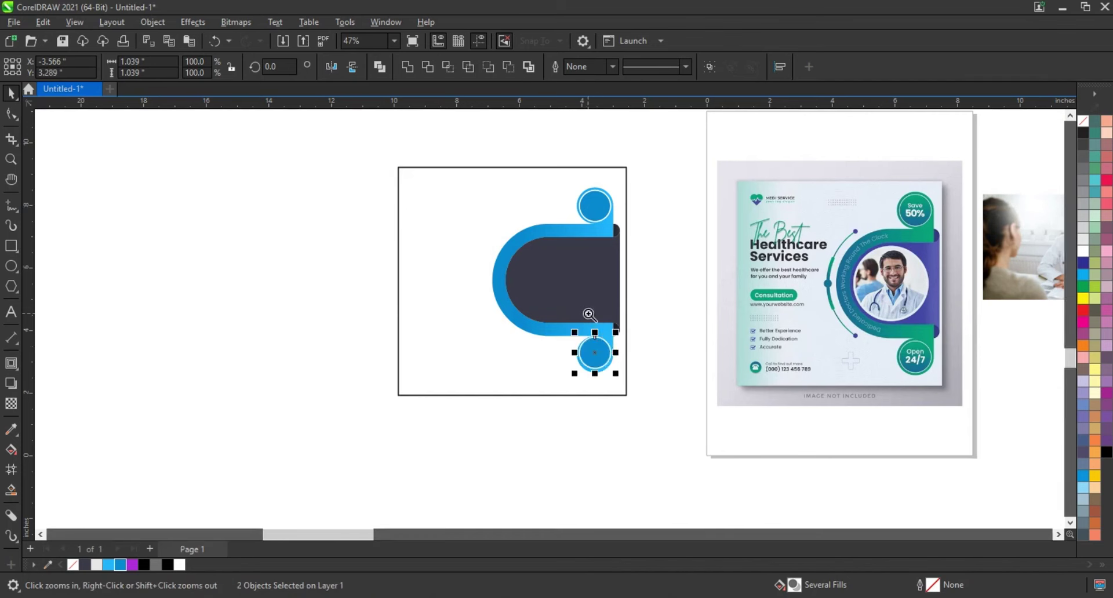
{"action": "left_click", "coordinate": [589, 318]}
{"action": "key", "text": "space"}
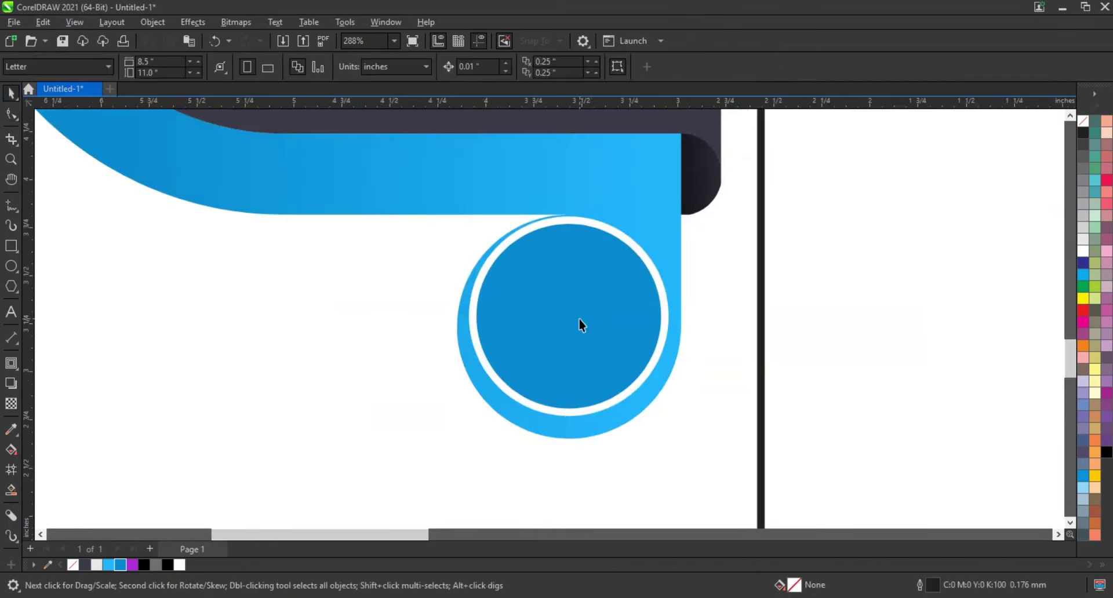
{"action": "left_click", "coordinate": [593, 267]}
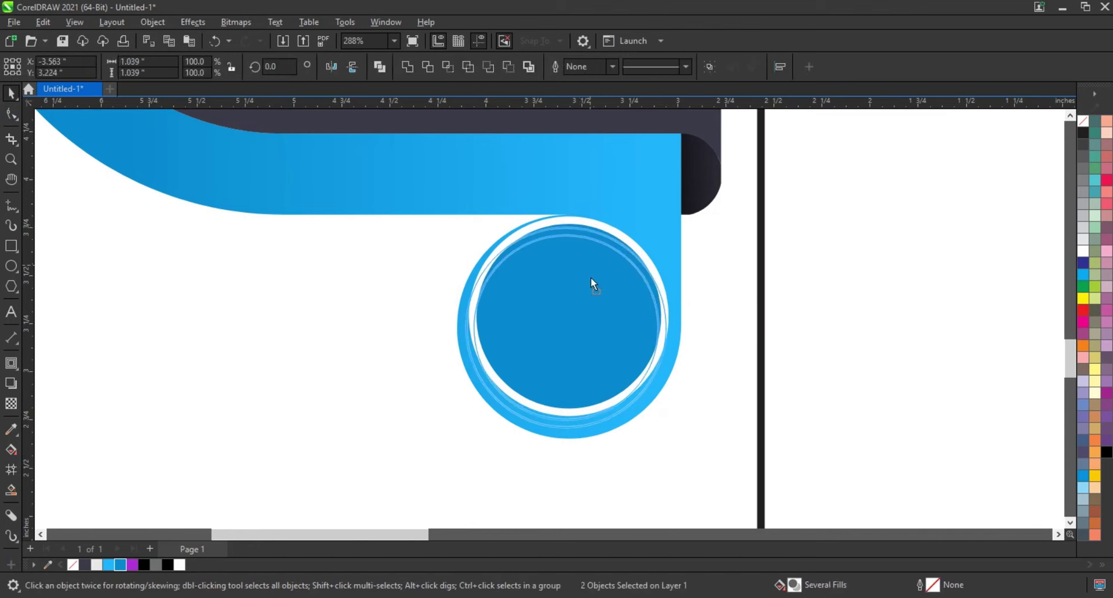
{"action": "key", "text": "e"}
Step: Zoom to fit the logo and the reference flyer in view
{"action": "scroll", "coordinate": [582, 290], "scroll_direction": "down", "scroll_amount": 1}
{"action": "scroll", "coordinate": [578, 294], "scroll_direction": "down", "scroll_amount": 2}
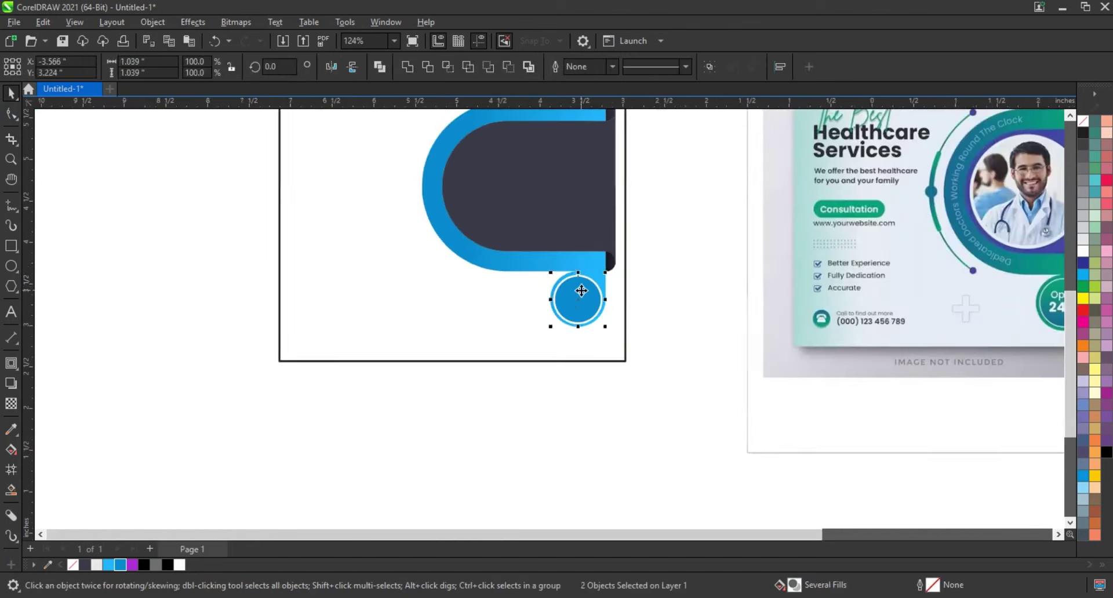
{"action": "scroll", "coordinate": [579, 297], "scroll_direction": "down", "scroll_amount": 1}
{"action": "left_click", "coordinate": [631, 383]}
{"action": "scroll", "coordinate": [631, 383], "scroll_direction": "down", "scroll_amount": 1}
{"action": "left_click_drag", "start_coordinate": [410, 194], "coordinate": [924, 397]}
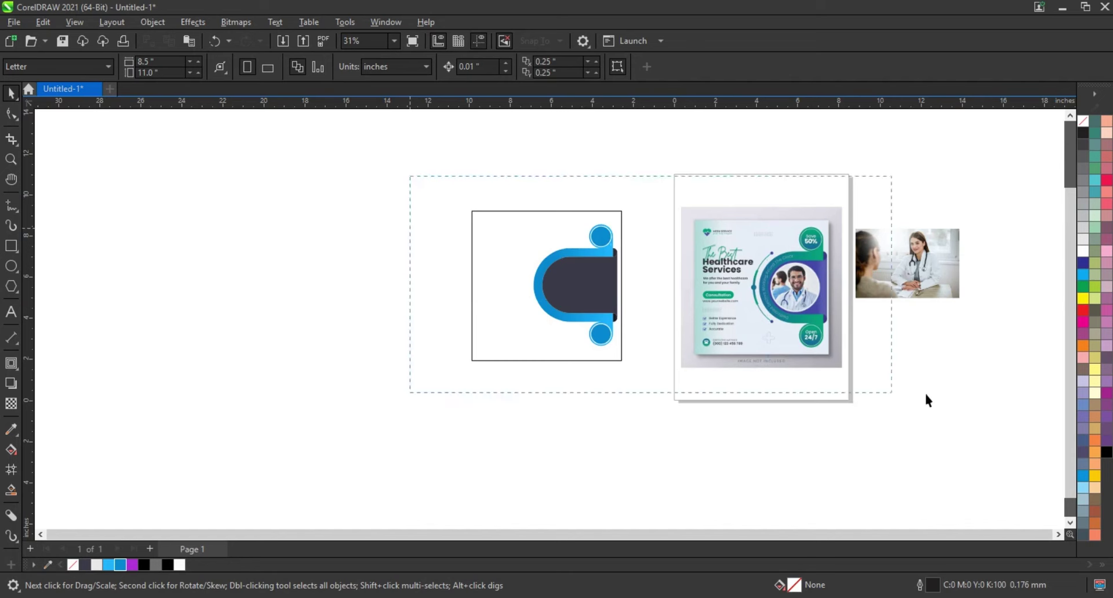
{"action": "key", "text": "shift+F2"}
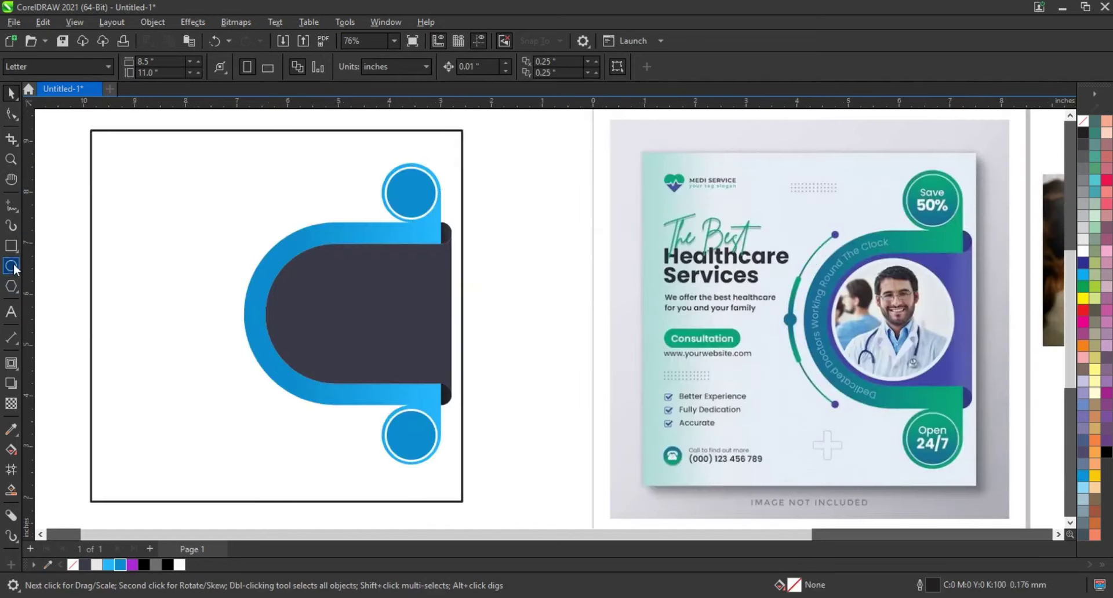
Step: Copy the top ringed circle into the dark band and start enlarging its inner circle
{"action": "left_click", "coordinate": [11, 266]}
{"action": "left_click", "coordinate": [11, 93]}
{"action": "left_click_drag", "start_coordinate": [356, 229], "coordinate": [357, 225]}
{"action": "left_click_drag", "start_coordinate": [410, 196], "coordinate": [309, 287]}
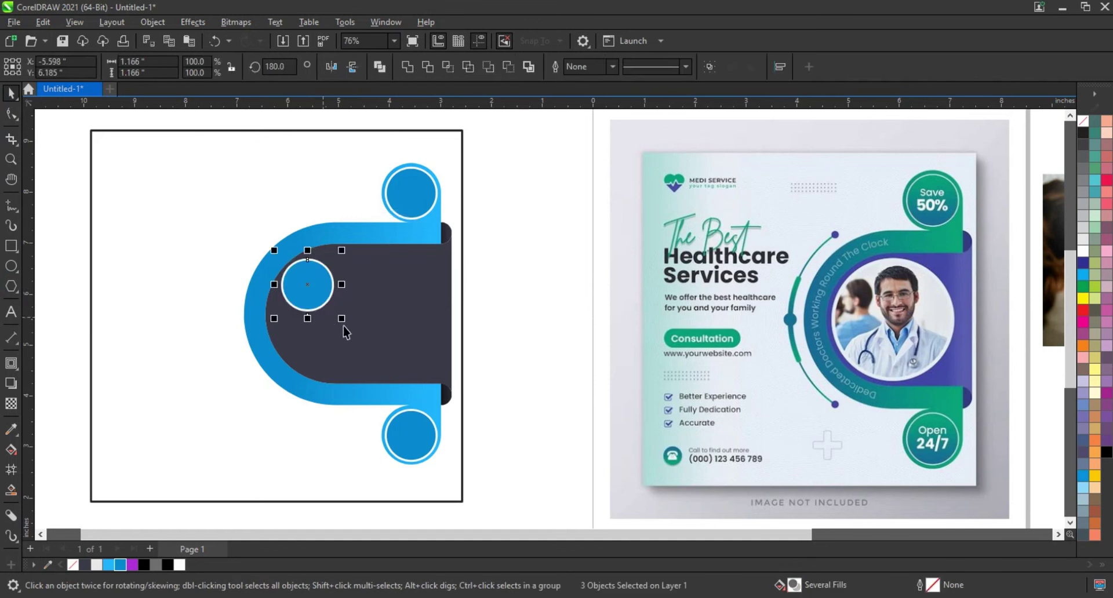
{"action": "left_click_drag", "start_coordinate": [341, 319], "coordinate": [397, 373]}
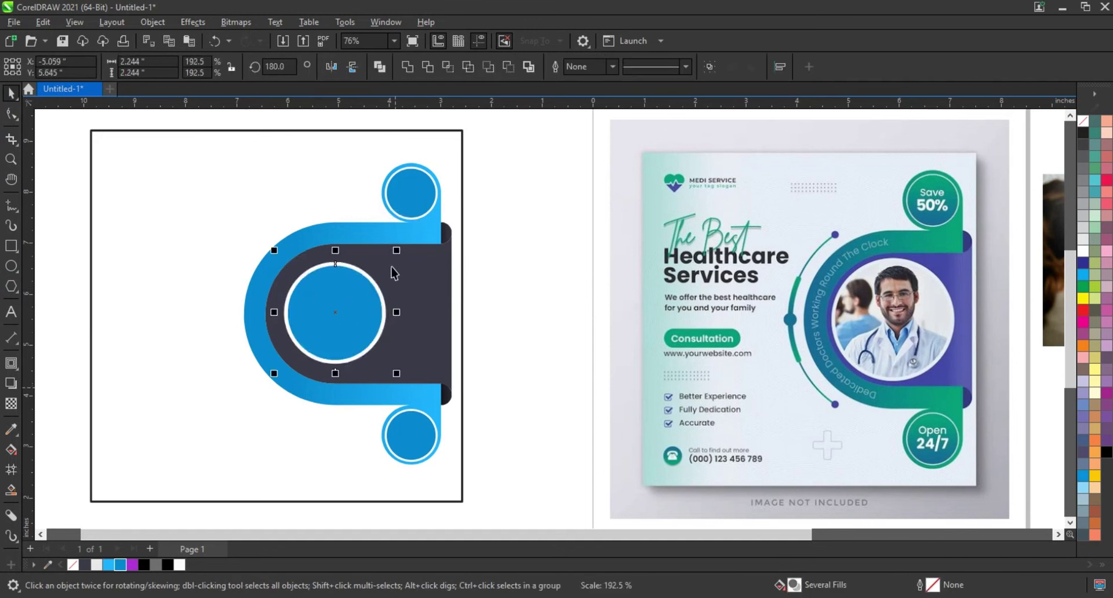
Step: Scale the inner blue circle up to about 241% (roughly 2.349 inches)
{"action": "left_click", "coordinate": [493, 262]}
{"action": "left_click", "coordinate": [371, 270]}
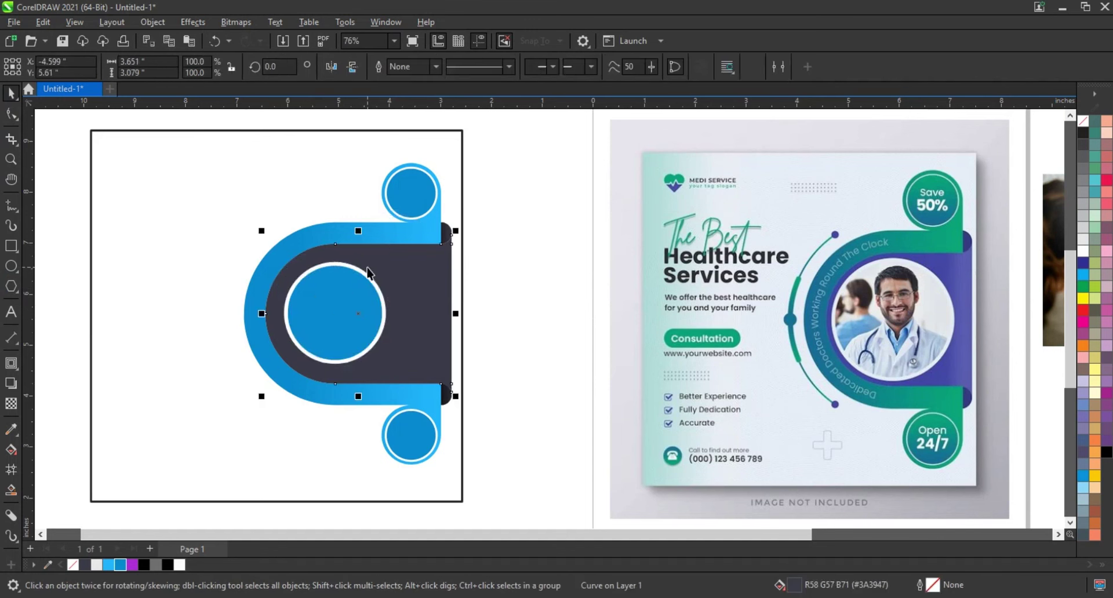
{"action": "left_click_drag", "start_coordinate": [493, 243], "coordinate": [245, 371]}
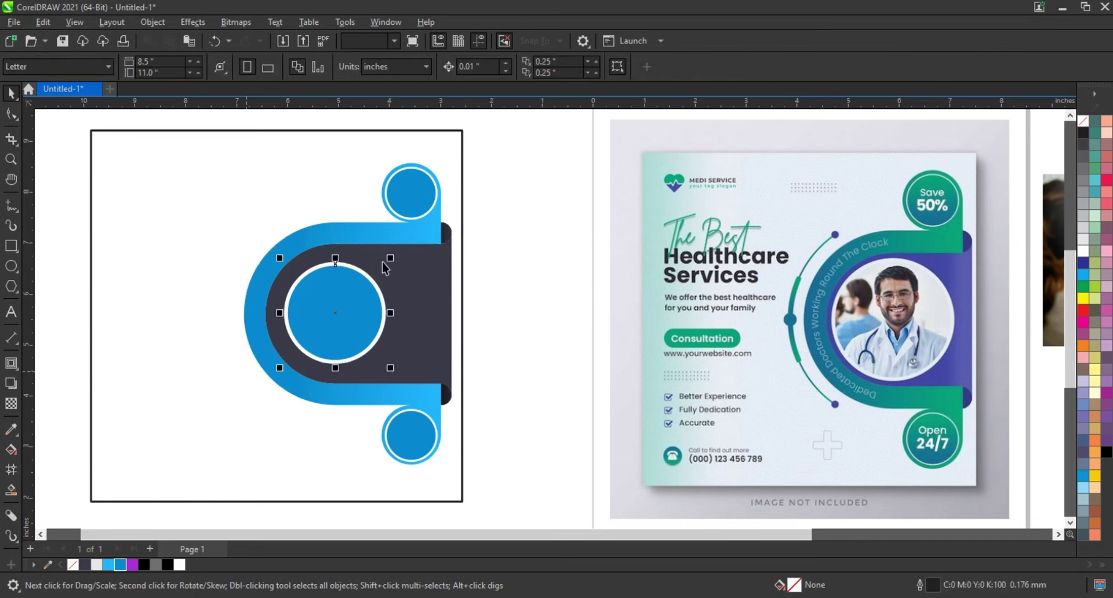
{"action": "mouse_move", "coordinate": [392, 260]}
{"action": "left_mouse_down"}
{"action": "mouse_move", "coordinate": [402, 250]}
{"action": "mouse_move", "coordinate": [416, 256]}
{"action": "left_mouse_up"}
{"action": "left_click", "coordinate": [527, 279]}
{"action": "left_click", "coordinate": [345, 290]}
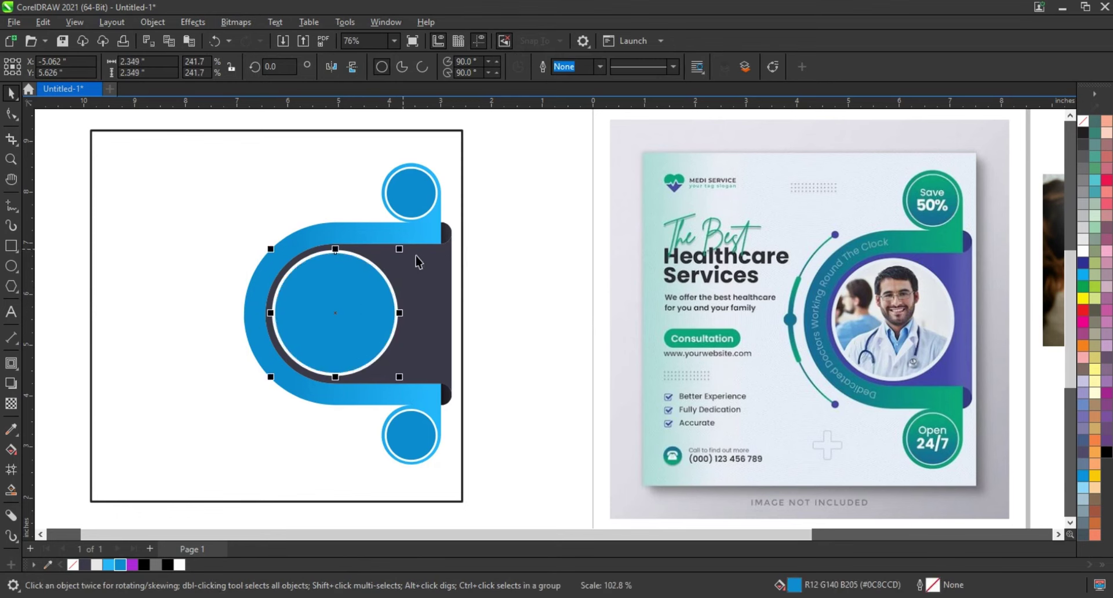
Step: PowerClip the doctor photo into the blue circle, scaled to 16% and centred
{"action": "left_click_drag", "start_coordinate": [1046, 278], "coordinate": [346, 326]}
{"action": "double_click", "coordinate": [357, 313]}
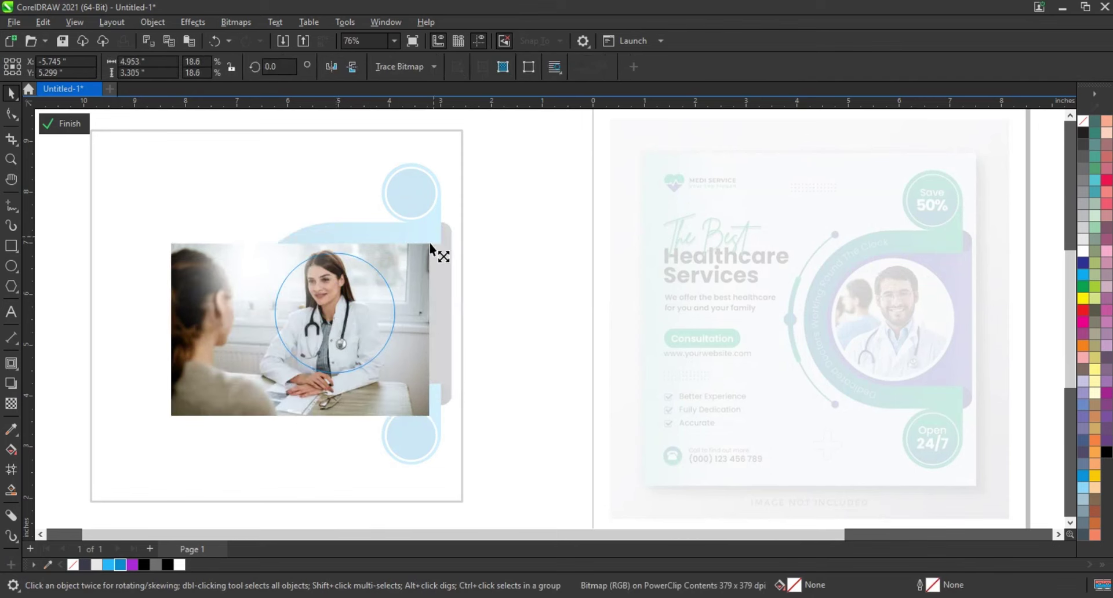
{"action": "left_click_drag", "start_coordinate": [434, 240], "coordinate": [391, 269]}
{"action": "left_click_drag", "start_coordinate": [317, 344], "coordinate": [352, 323]}
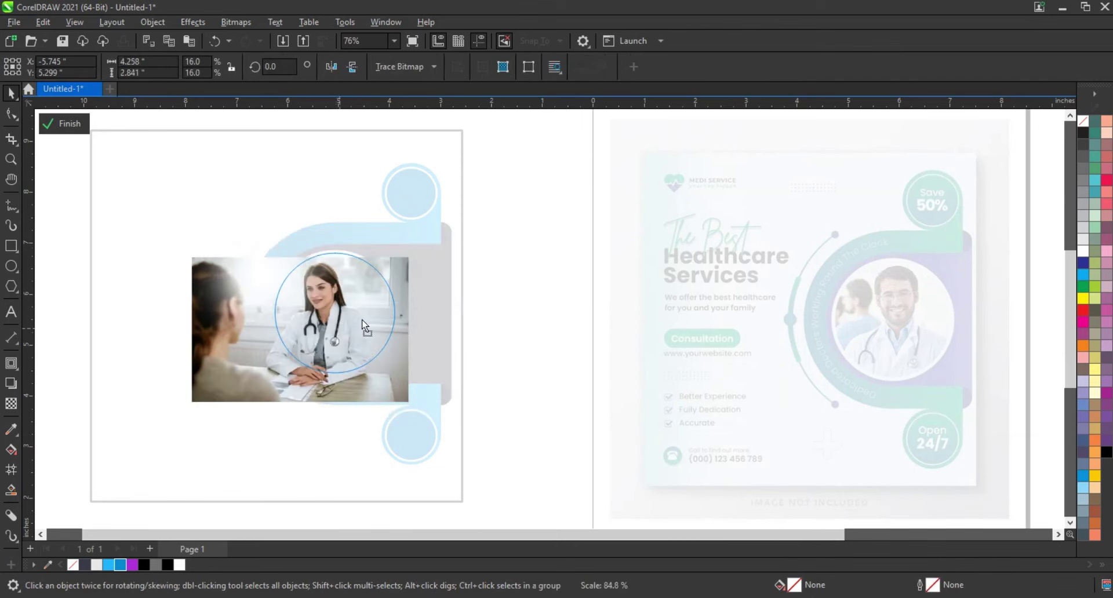
{"action": "left_click", "coordinate": [547, 311]}
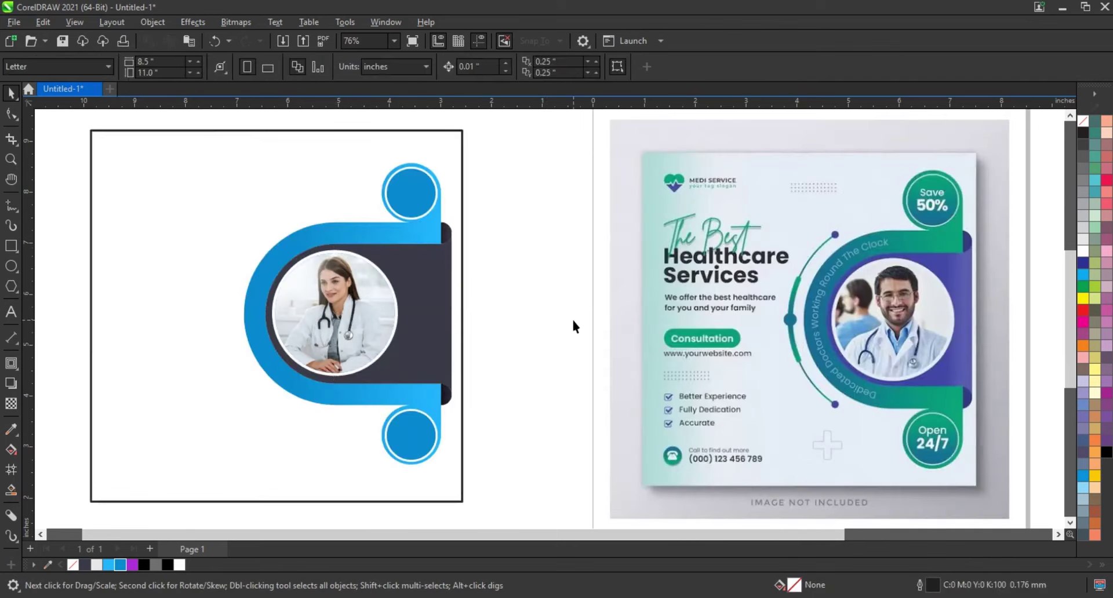
{"action": "left_click", "coordinate": [229, 298]}
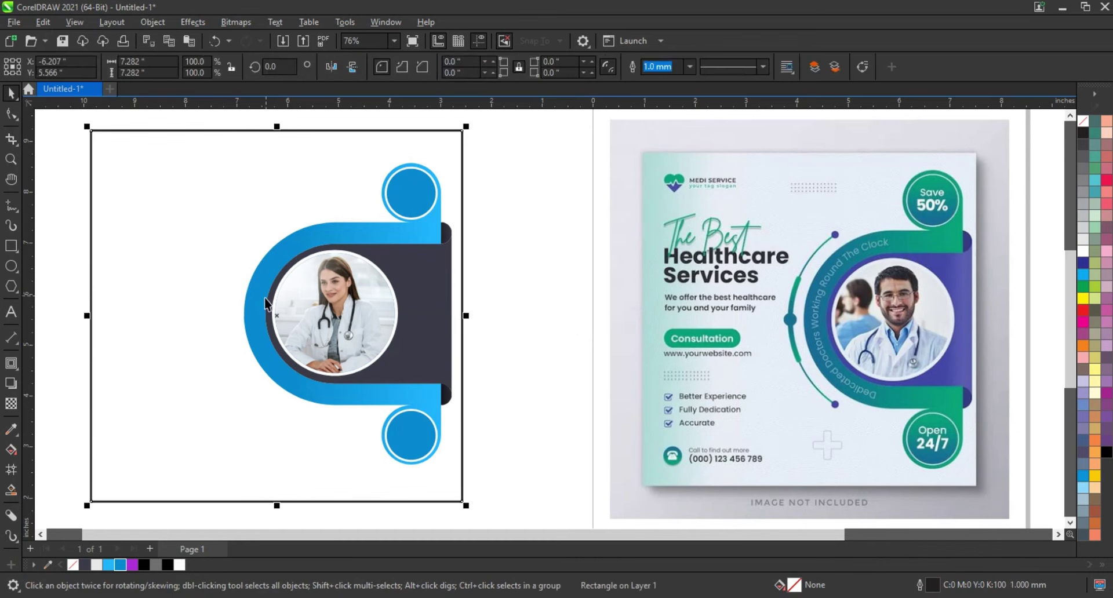
Step: Fill the background rectangle with a light-blue-to-white gradient concentrated at the left edge
{"action": "left_click", "coordinate": [110, 565]}
{"action": "key", "text": "g"}
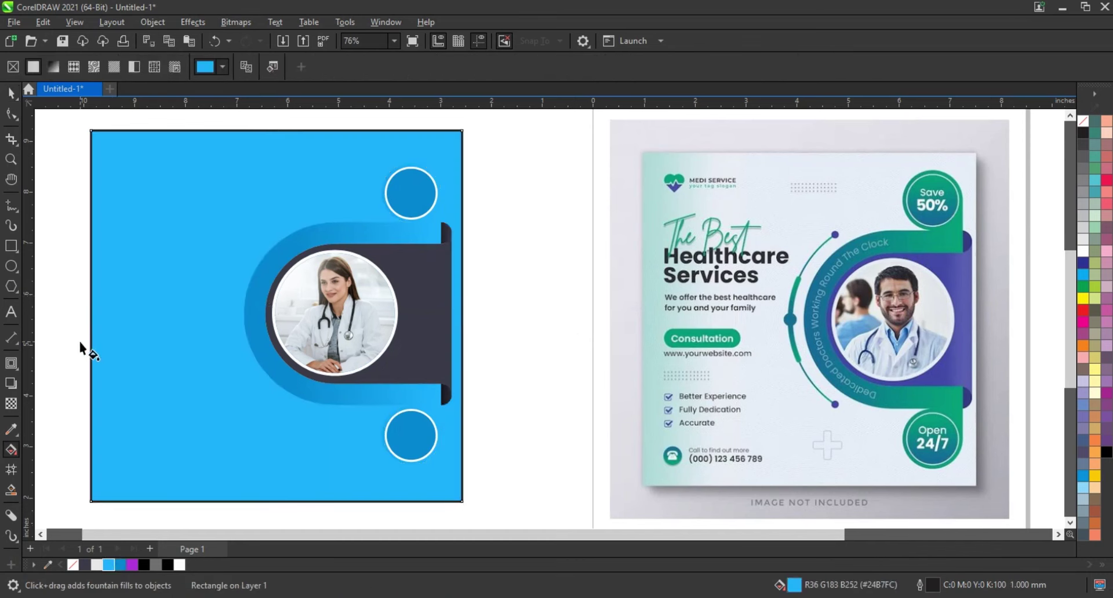
{"action": "mouse_move", "coordinate": [79, 342]}
{"action": "left_mouse_down"}
{"action": "mouse_move", "coordinate": [195, 343]}
{"action": "mouse_move", "coordinate": [17, 340]}
{"action": "left_mouse_up"}
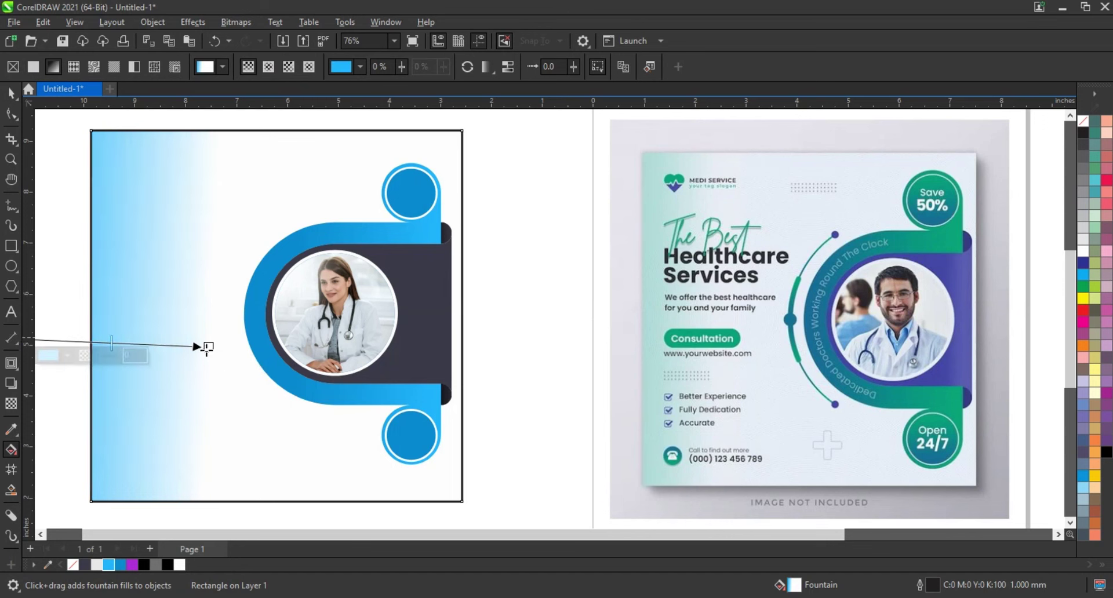
{"action": "left_click_drag", "start_coordinate": [213, 344], "coordinate": [242, 335]}
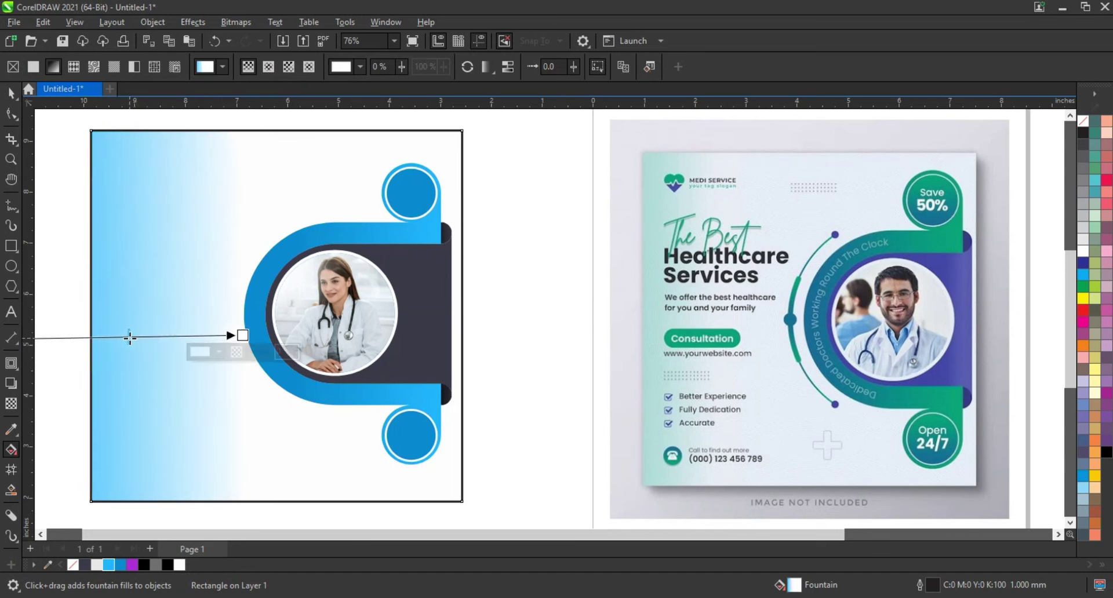
{"action": "left_click_drag", "start_coordinate": [129, 338], "coordinate": [110, 337]}
{"action": "left_click_drag", "start_coordinate": [242, 335], "coordinate": [251, 337]}
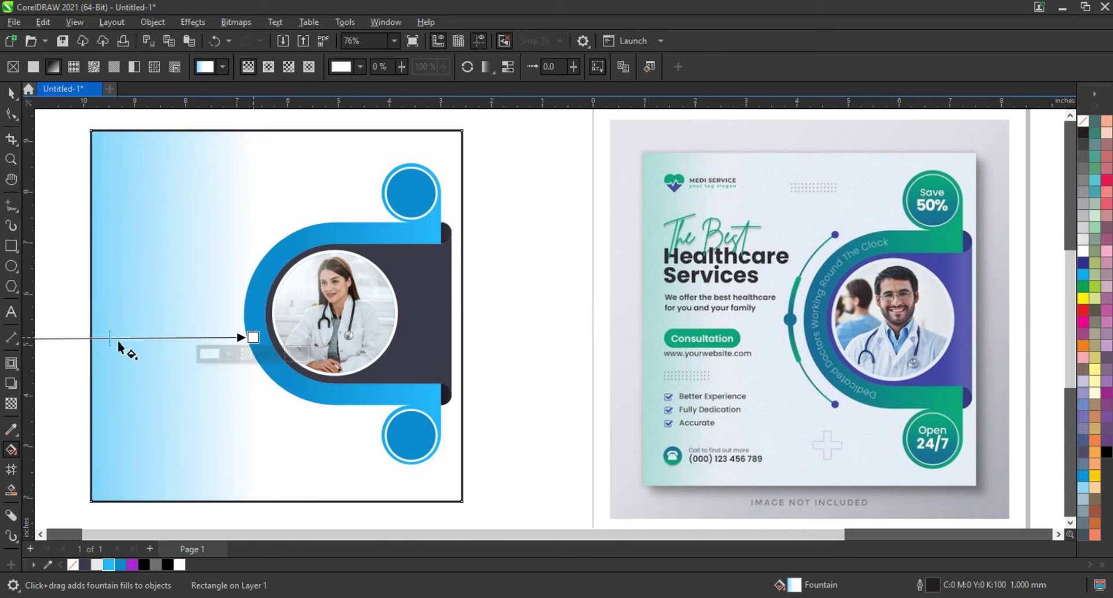
{"action": "left_click_drag", "start_coordinate": [110, 338], "coordinate": [81, 338]}
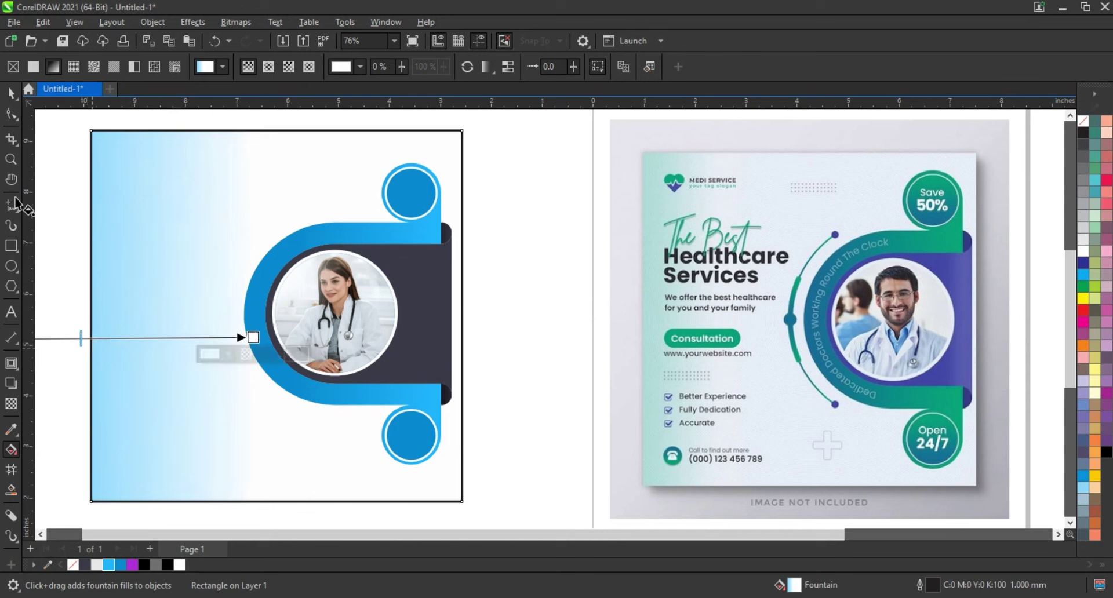
{"action": "left_click", "coordinate": [12, 92]}
Step: Deselect the background and zoom in on both designs
{"action": "left_click", "coordinate": [552, 318]}
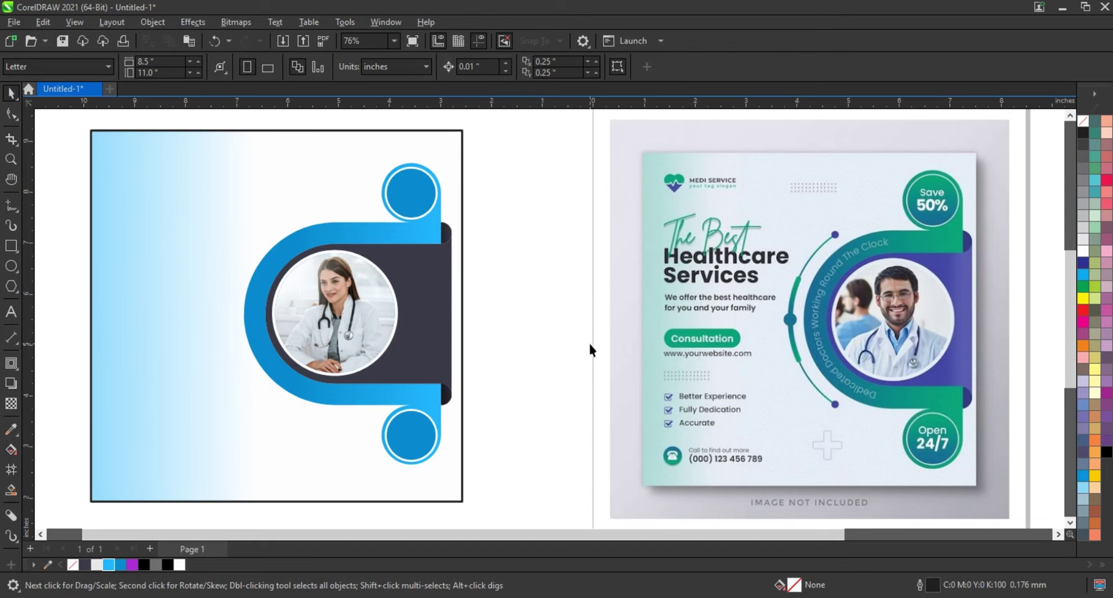
{"action": "scroll", "coordinate": [590, 350], "scroll_direction": "down", "scroll_amount": 1}
{"action": "scroll", "coordinate": [594, 350], "scroll_direction": "down", "scroll_amount": 1}
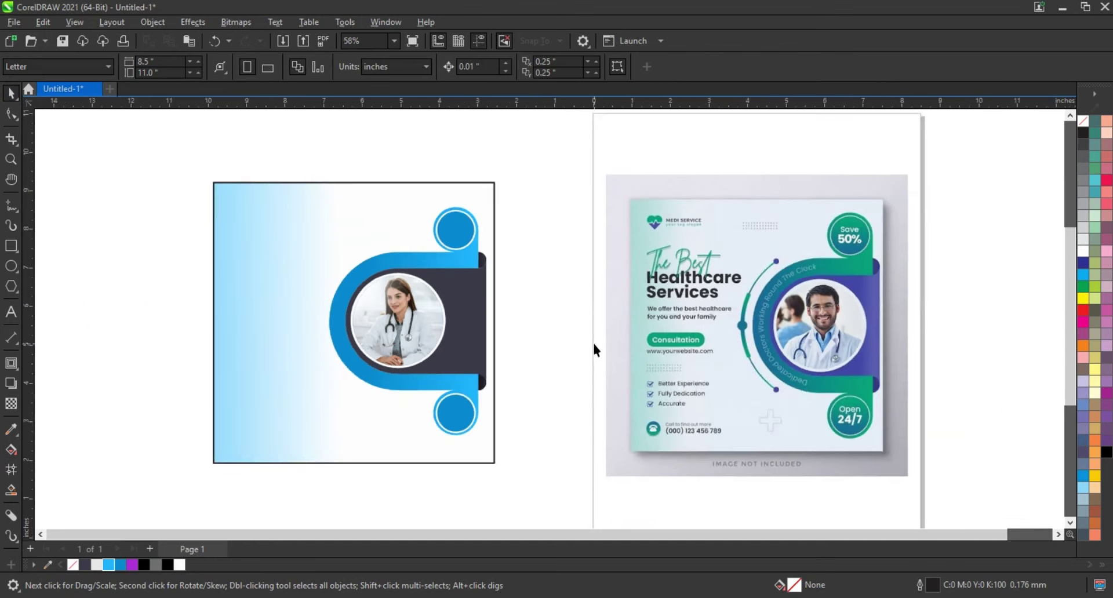
{"action": "left_click", "coordinate": [11, 159]}
{"action": "mouse_move", "coordinate": [164, 171]}
{"action": "left_mouse_down"}
{"action": "mouse_move", "coordinate": [827, 458]}
{"action": "mouse_move", "coordinate": [875, 467]}
{"action": "left_mouse_up"}
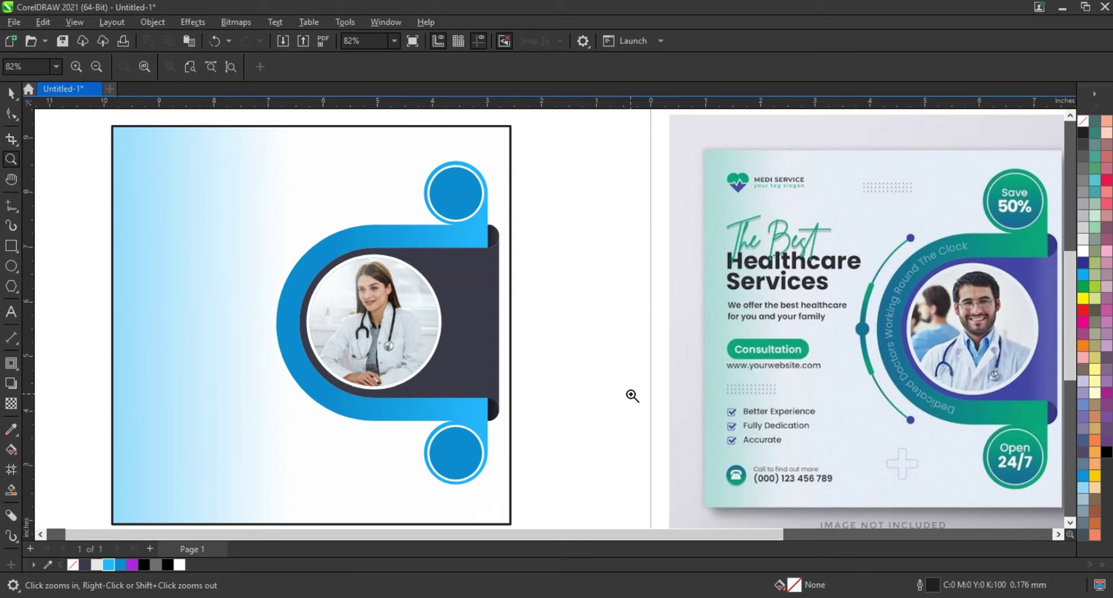
Step: Type 'Dedicated Doctors Working Round the Clock', make it bold, and scale it to about 75%
{"action": "left_click", "coordinate": [11, 312]}
{"action": "type", "text": "D"}
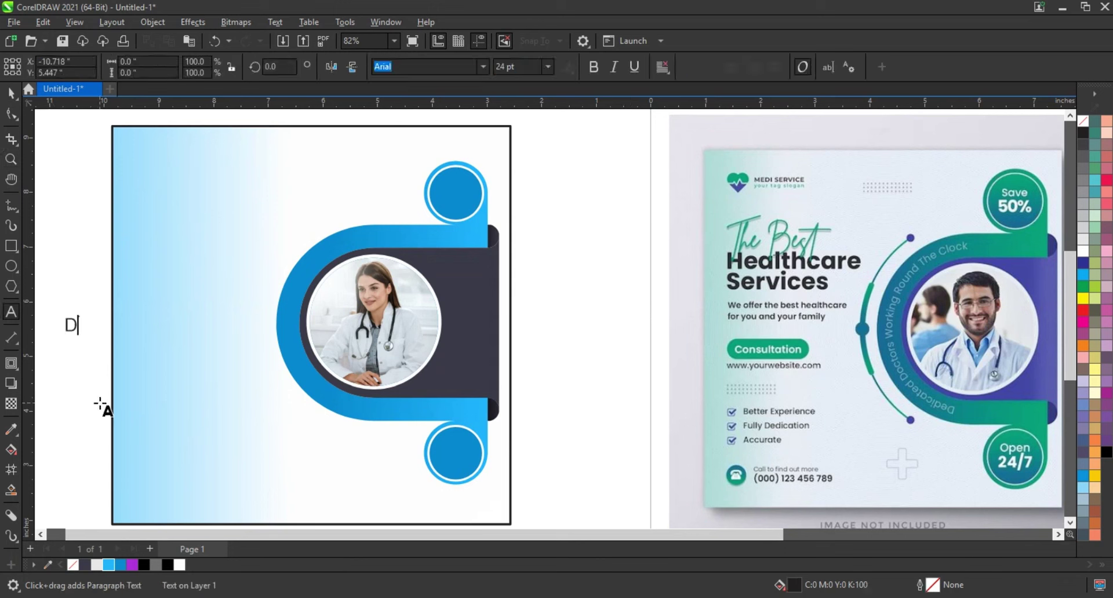
{"action": "type", "text": "edicated"}
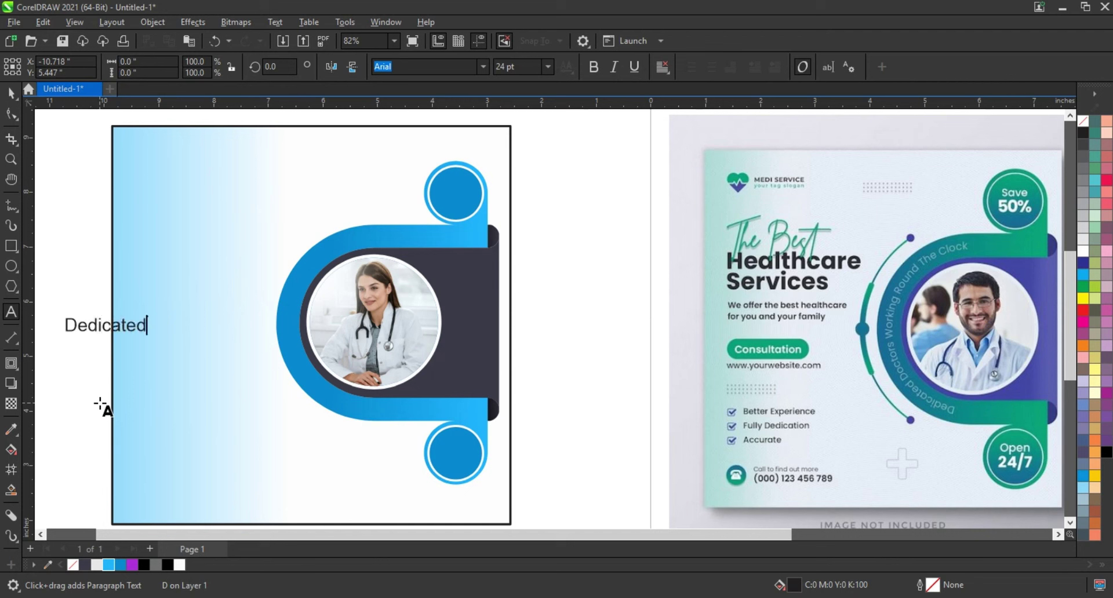
{"action": "type", "text": " Docto"}
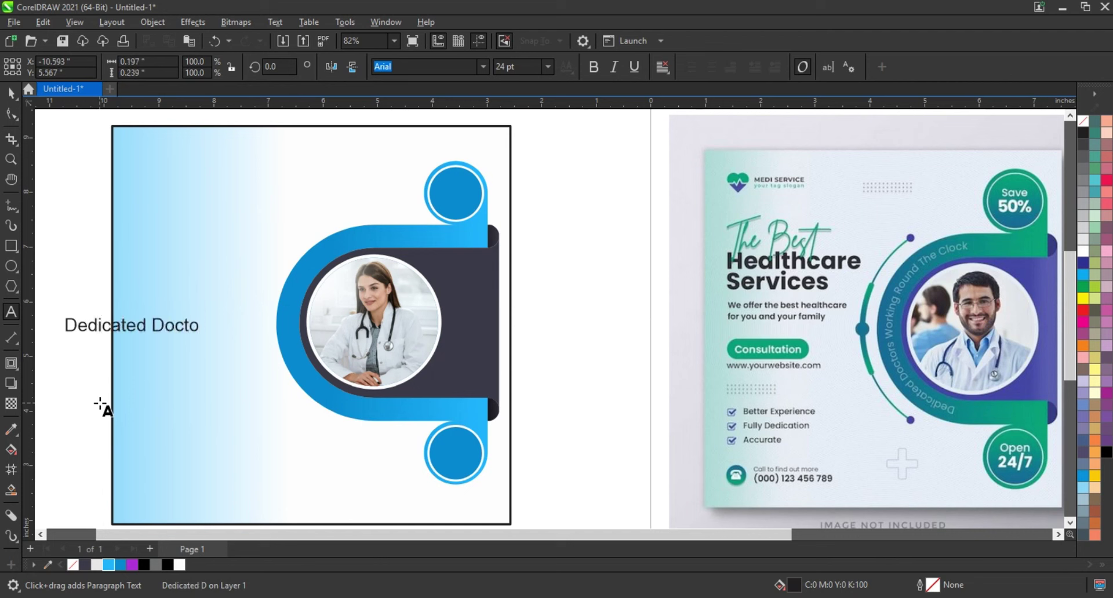
{"action": "type", "text": "rs Working"}
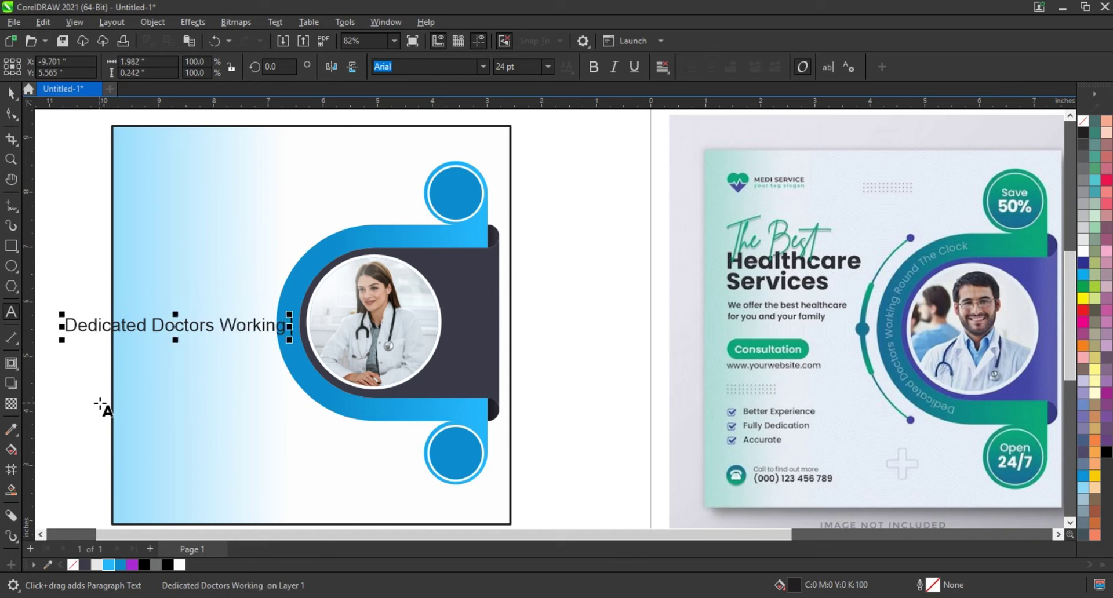
{"action": "type", "text": "Round the c"}
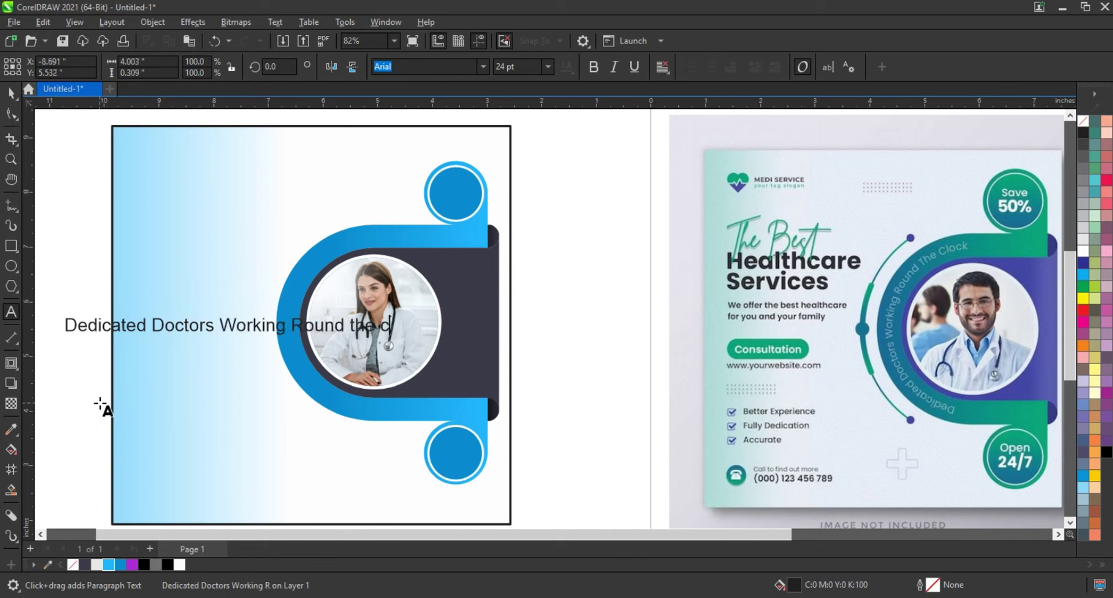
{"action": "type", "text": "lock"}
{"action": "left_click", "coordinate": [10, 93]}
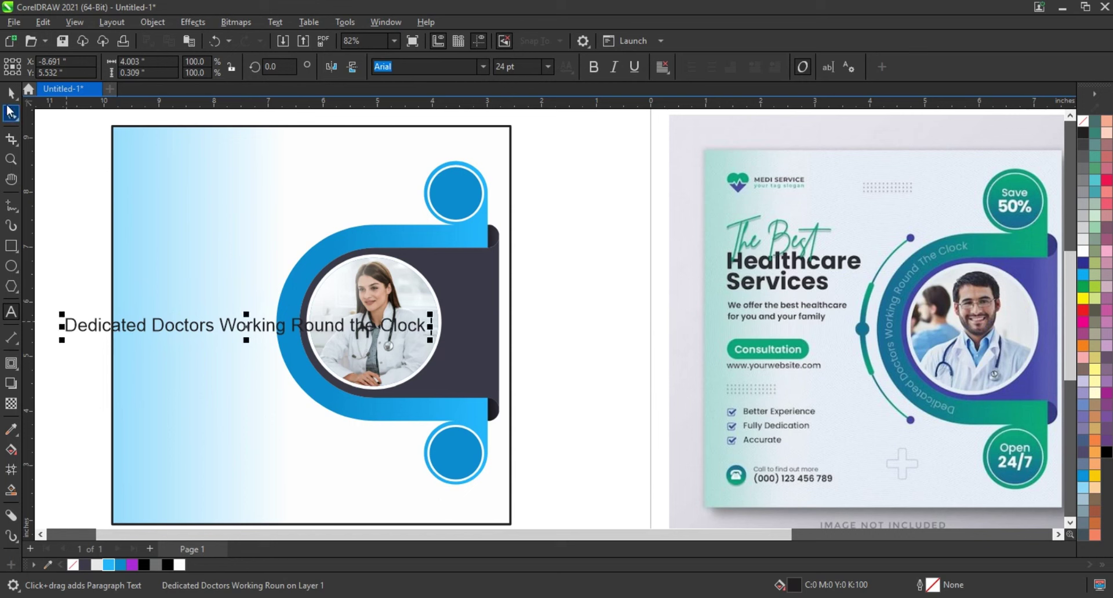
{"action": "left_click", "coordinate": [591, 66]}
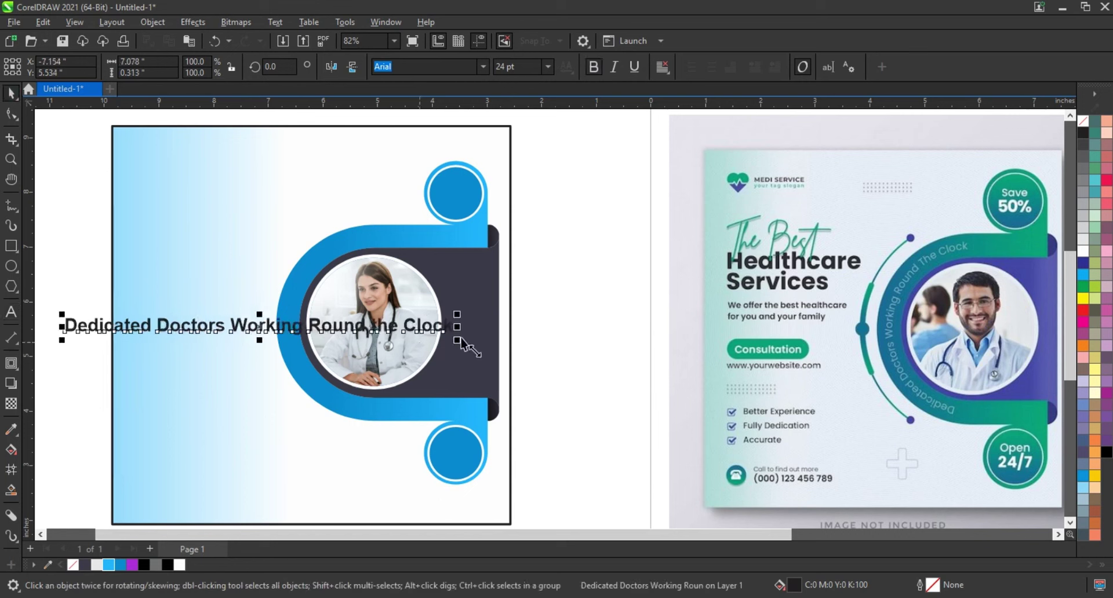
{"action": "mouse_move", "coordinate": [460, 340]}
{"action": "left_mouse_down"}
{"action": "mouse_move", "coordinate": [404, 352]}
{"action": "mouse_move", "coordinate": [376, 337]}
{"action": "left_mouse_up"}
Step: Fit the tagline to the circular arc around the photo and enlarge it to 109%
{"action": "left_click", "coordinate": [365, 239], "text": "shift"}
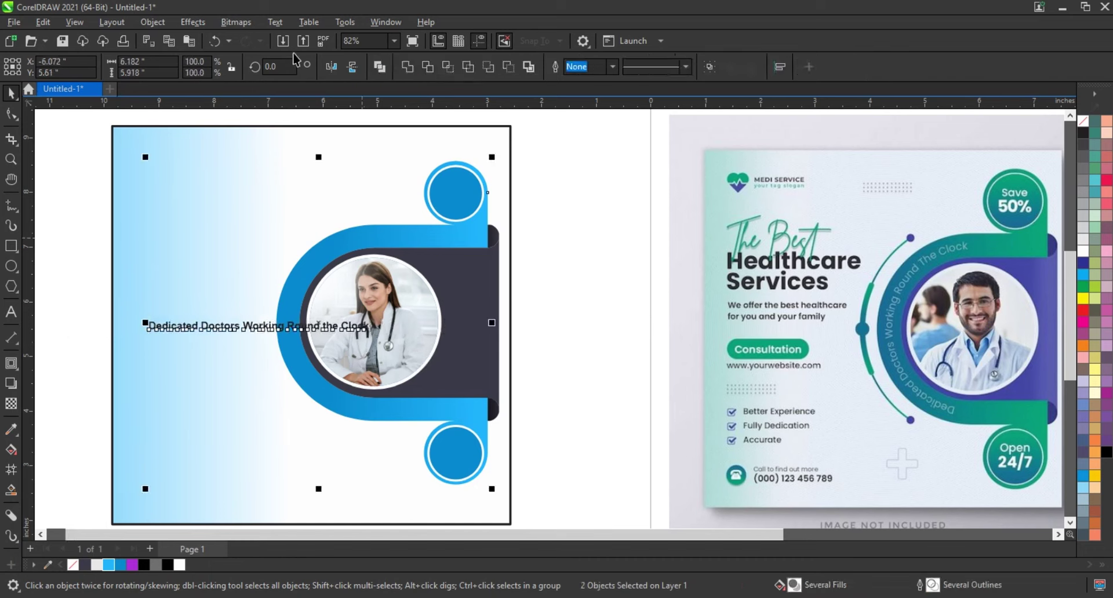
{"action": "left_click", "coordinate": [276, 22]}
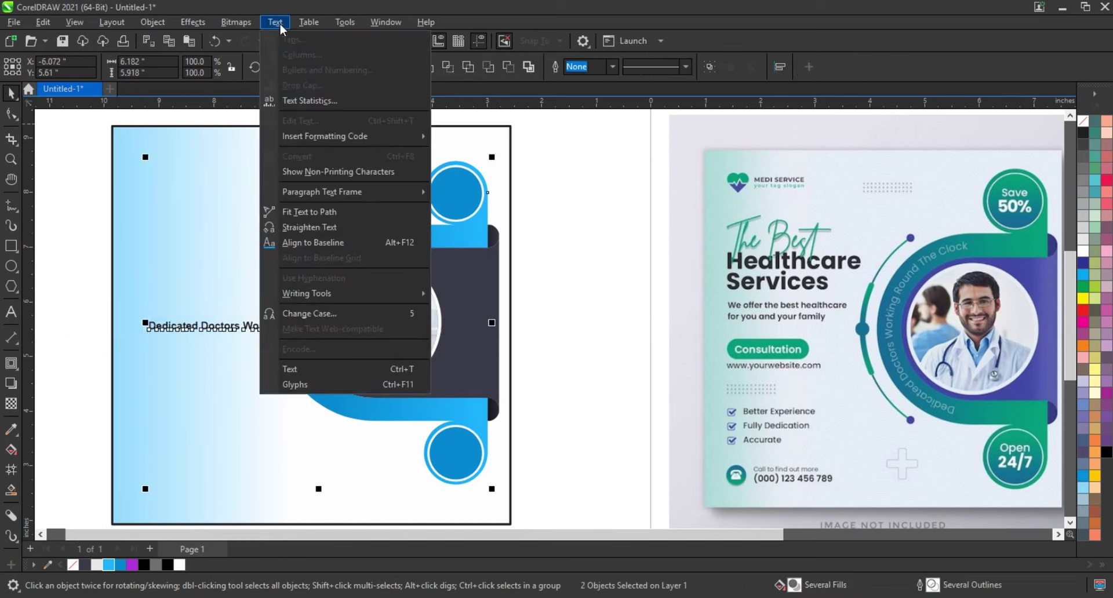
{"action": "left_click", "coordinate": [301, 210]}
{"action": "left_click", "coordinate": [351, 244]}
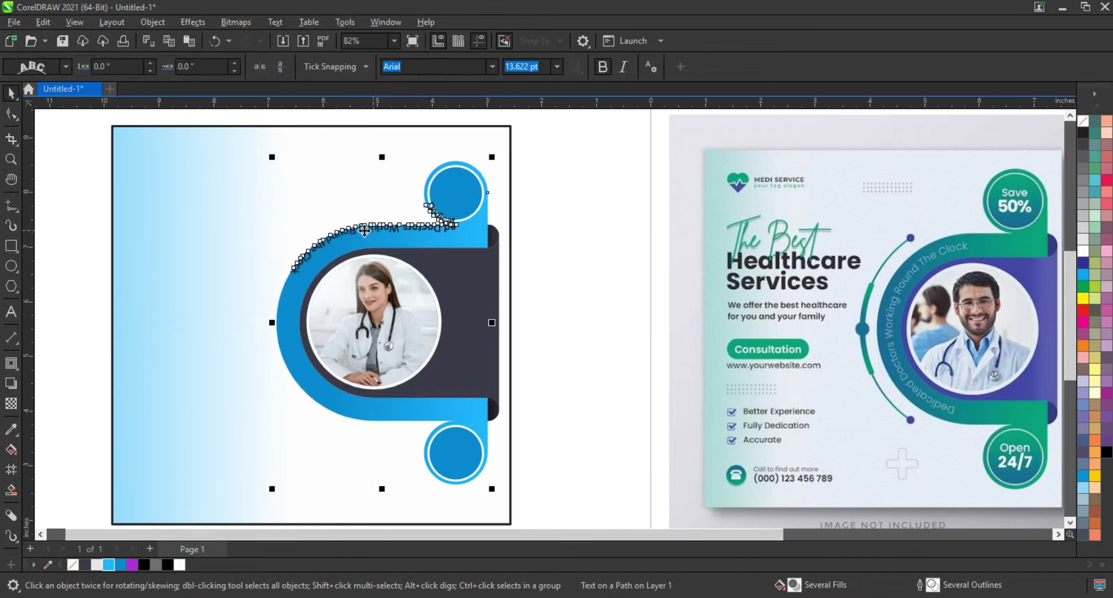
{"action": "mouse_move", "coordinate": [292, 321]}
{"action": "left_mouse_down"}
{"action": "mouse_move", "coordinate": [281, 319]}
{"action": "mouse_move", "coordinate": [292, 323]}
{"action": "left_mouse_up"}
{"action": "left_click", "coordinate": [289, 322]}
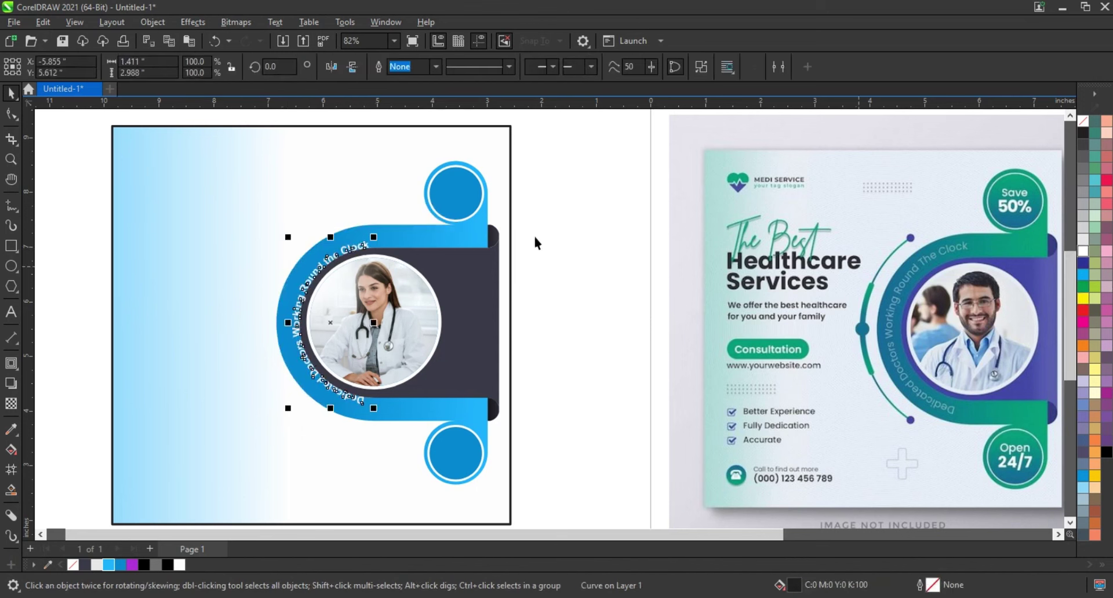
{"action": "left_click_drag", "start_coordinate": [373, 237], "coordinate": [390, 235]}
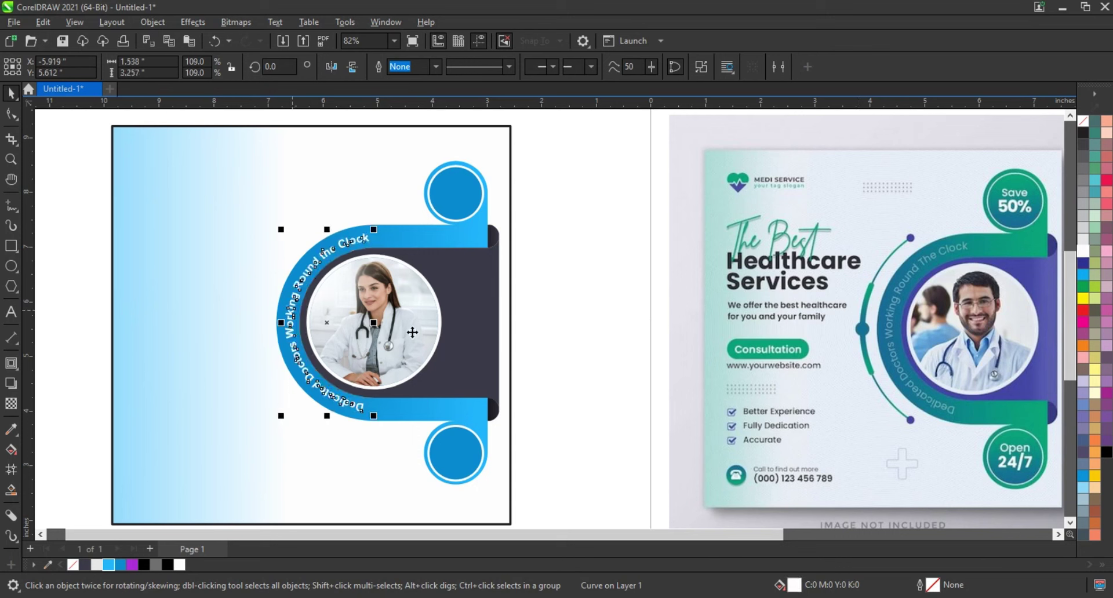
Step: Colour the curved tagline light blue tinted with white, then preview full screen
{"action": "left_click", "coordinate": [598, 336]}
{"action": "left_click", "coordinate": [303, 375]}
{"action": "left_click", "coordinate": [109, 564]}
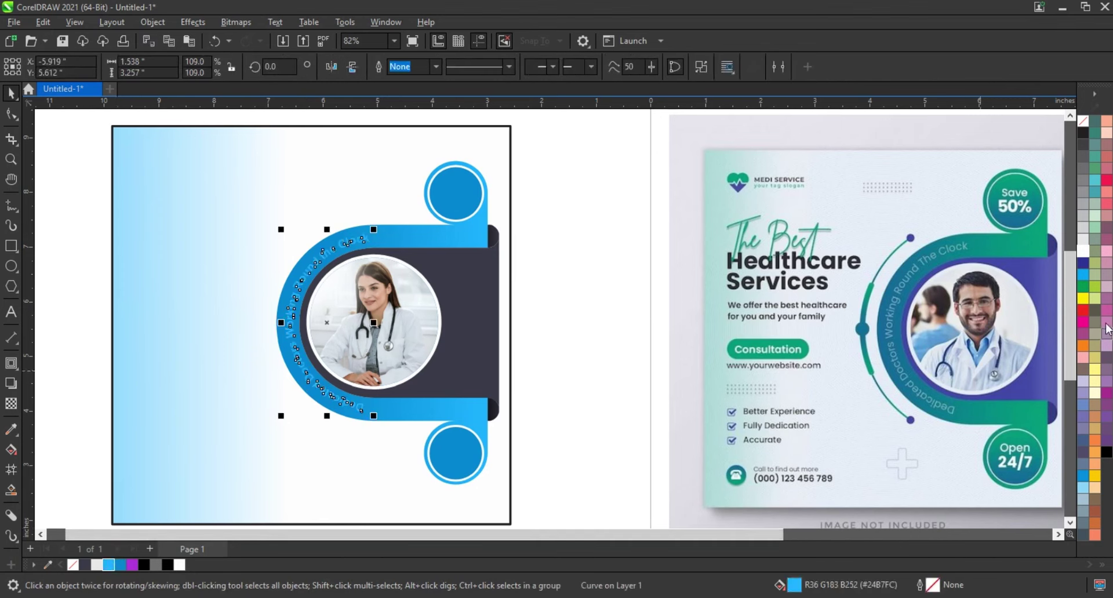
{"action": "left_click", "coordinate": [1083, 253], "text": "ctrl"}
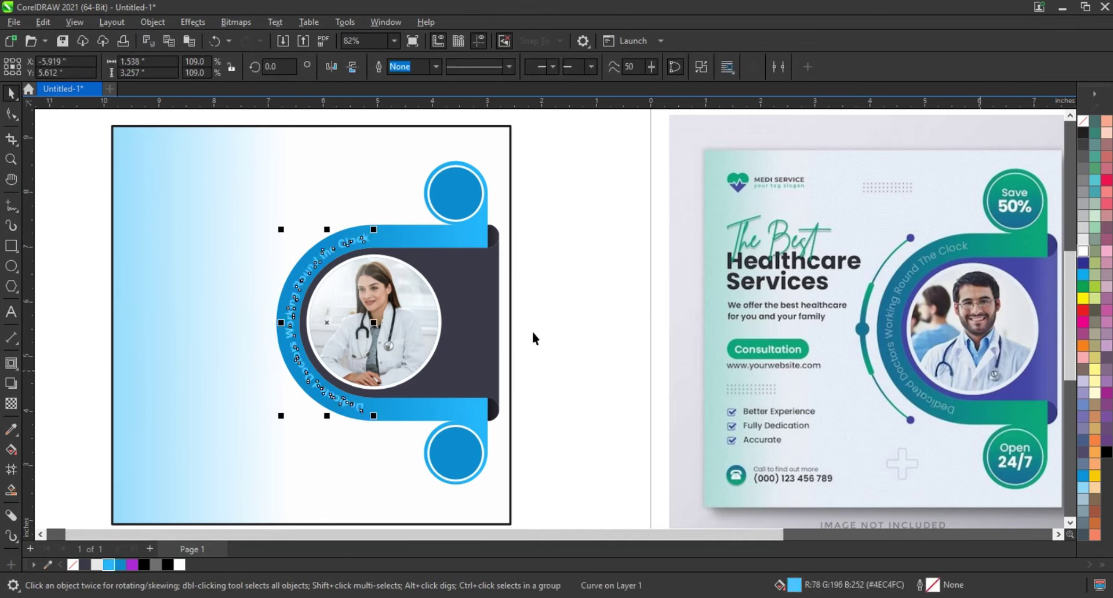
{"action": "left_click", "coordinate": [627, 325]}
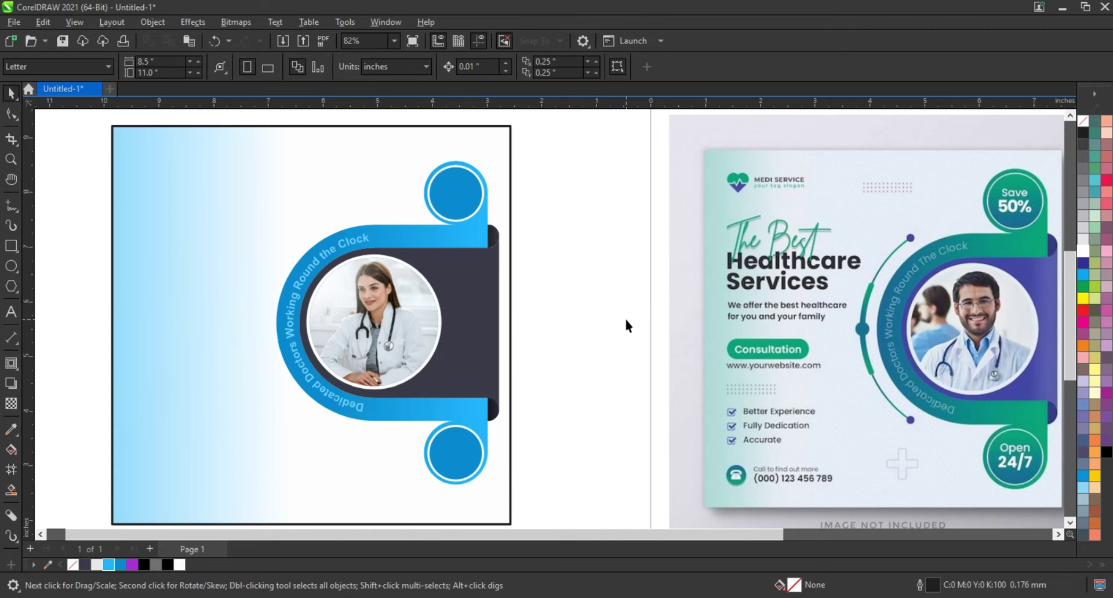
{"action": "key", "text": "F9"}
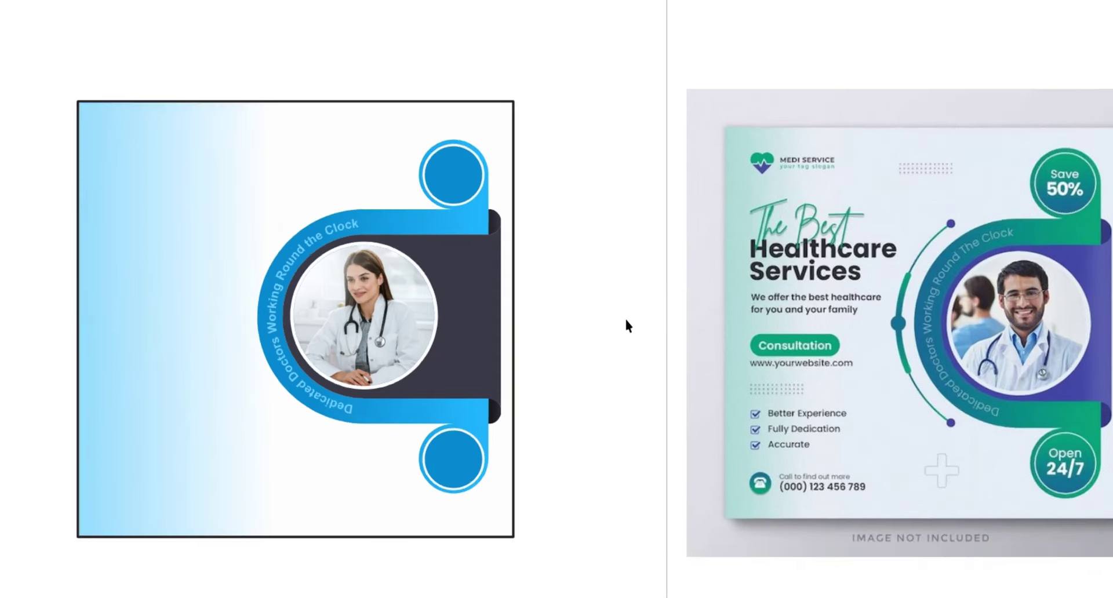